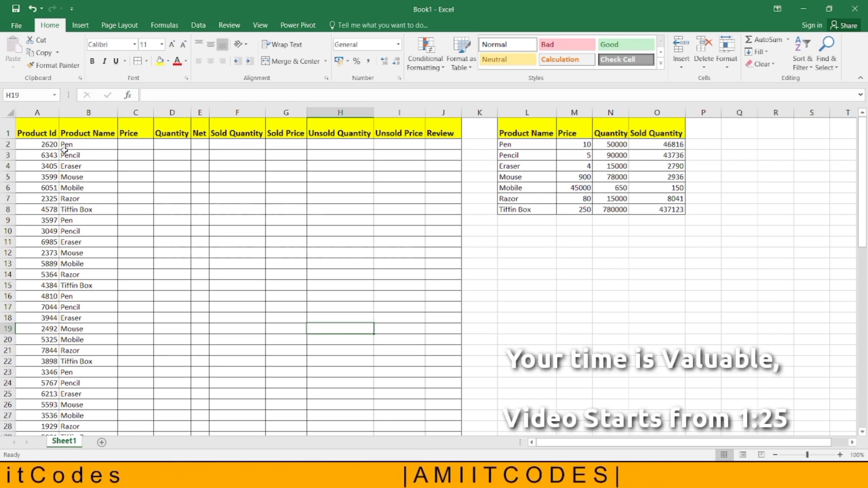
# Review the product names and the L–O lookup table's Price, Quantity and Sold Quantity columns
pyautogui.moveTo(49, 144); pyautogui.dragTo(55, 199)
pyautogui.moveTo(88, 131); pyautogui.dragTo(104, 177)
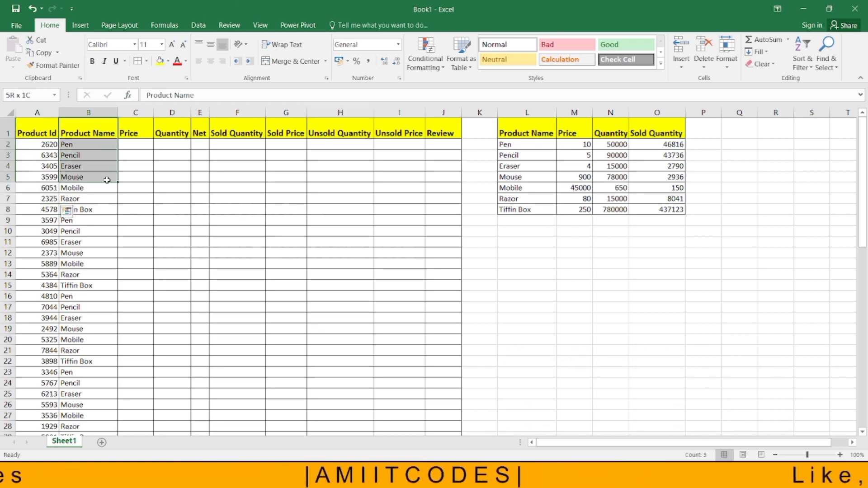
pyautogui.click(164, 134)
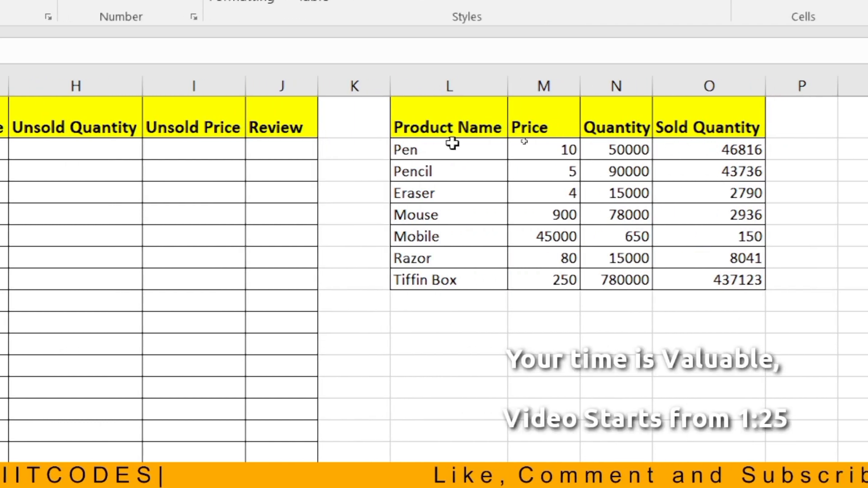
pyautogui.moveTo(439, 123); pyautogui.dragTo(445, 278)
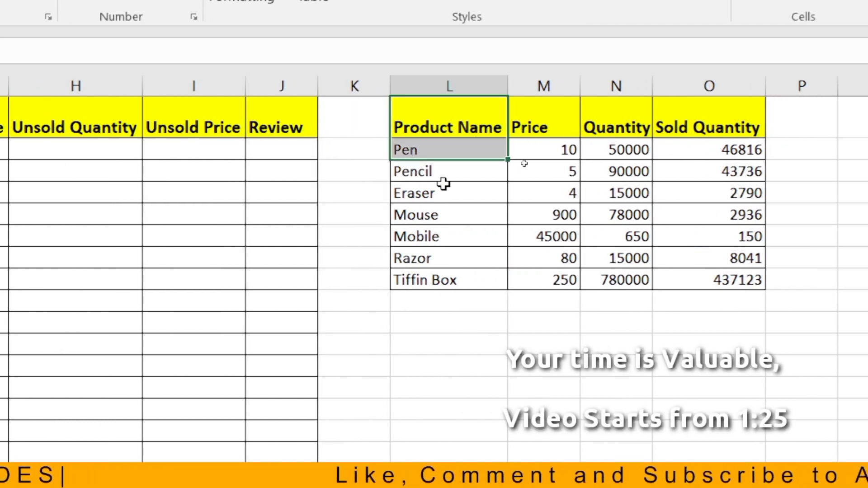
pyautogui.moveTo(560, 117); pyautogui.dragTo(557, 238)
pyautogui.moveTo(619, 122); pyautogui.dragTo(614, 172)
pyautogui.moveTo(708, 124); pyautogui.dragTo(705, 174)
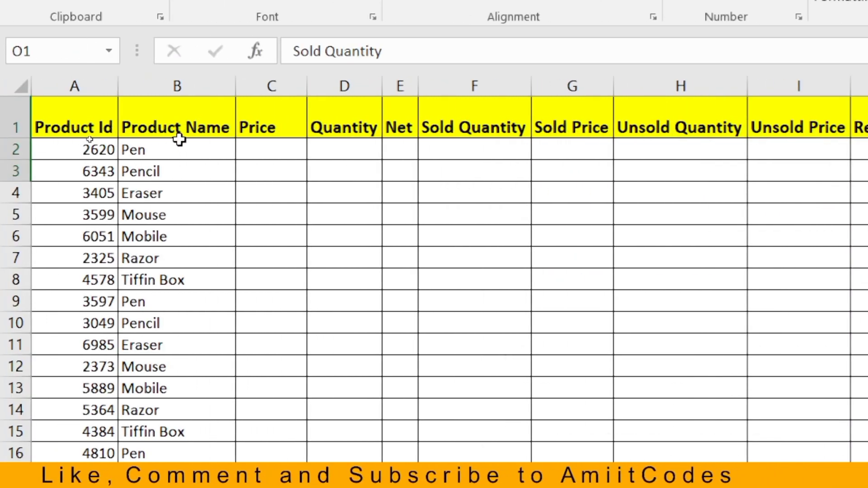
# Point out Pen in column B, its empty Price and Quantity cells, and its lookup-table row
pyautogui.moveTo(175, 145); pyautogui.dragTo(176, 163)
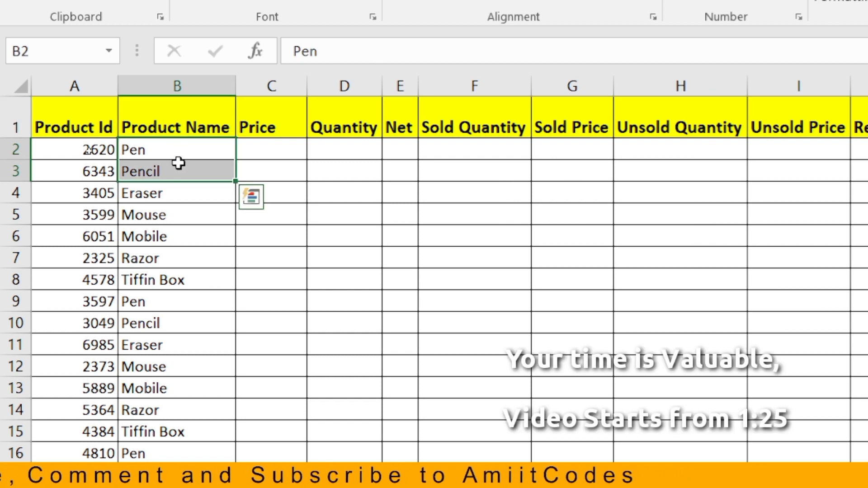
pyautogui.click(184, 147)
pyautogui.click(284, 156)
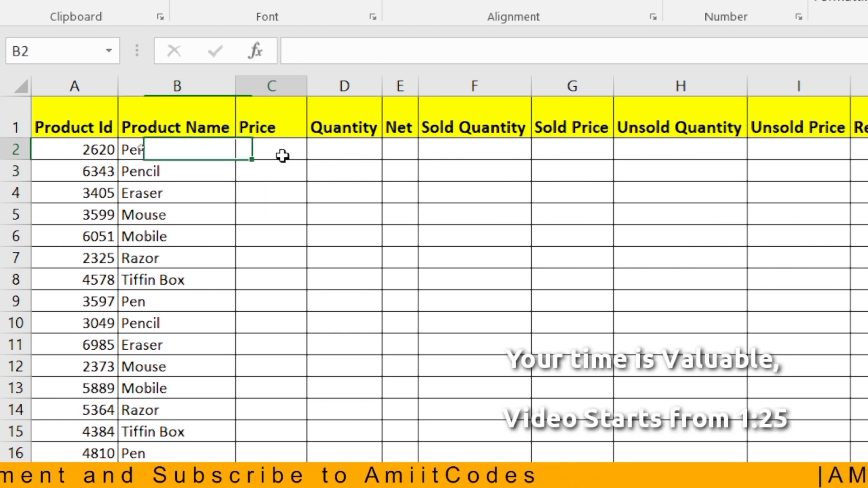
pyautogui.click(338, 146)
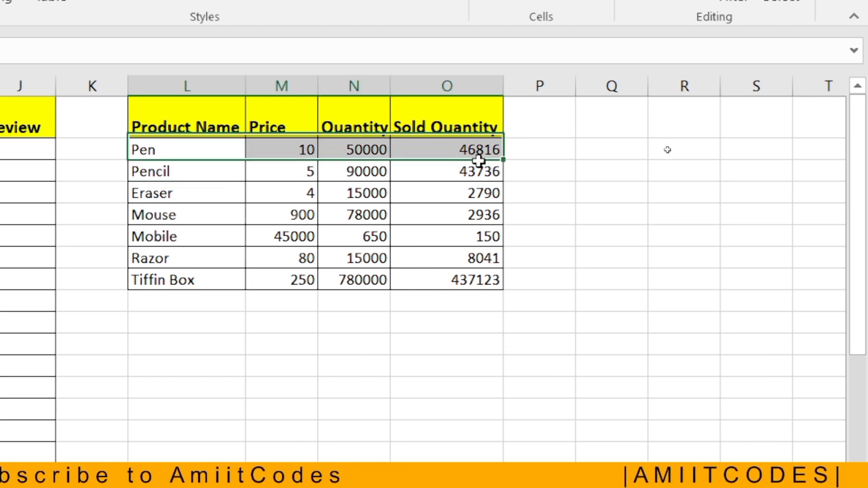
pyautogui.moveTo(166, 142); pyautogui.dragTo(473, 176)
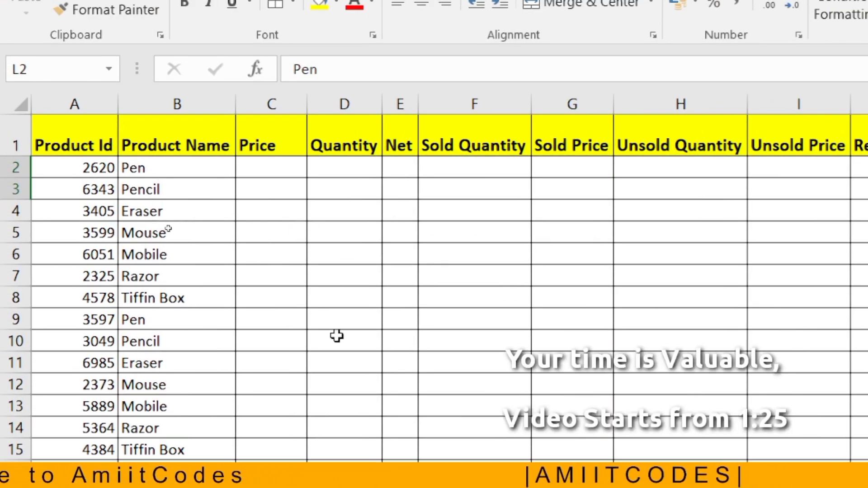
# Scroll the sheet back into view and select cell C2 for the Price formula
pyautogui.scroll(-2, 134, 392)
pyautogui.scroll(-2, 93, 406)
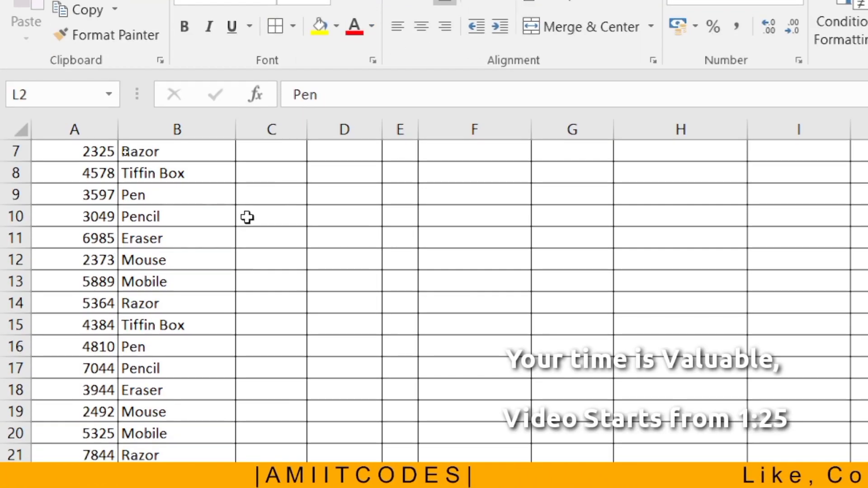
pyautogui.moveTo(271, 243); pyautogui.dragTo(271, 265)
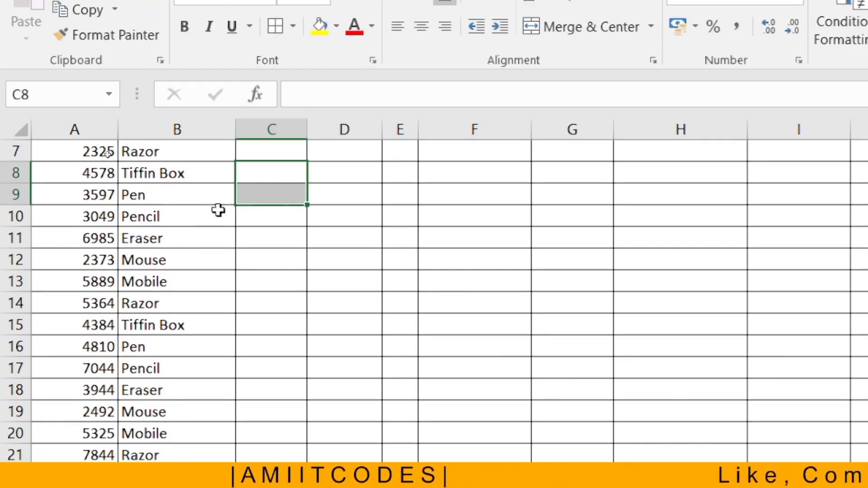
pyautogui.scroll(2, 217, 253)
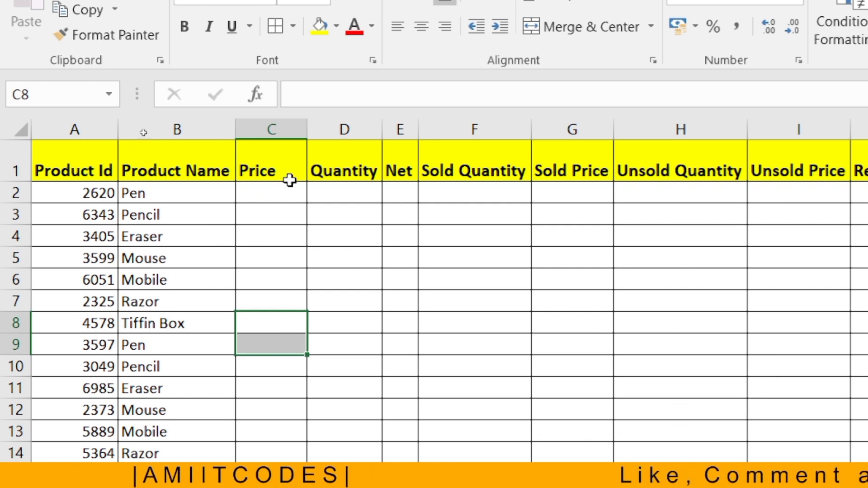
pyautogui.moveTo(278, 188); pyautogui.dragTo(271, 170)
pyautogui.click(263, 196)
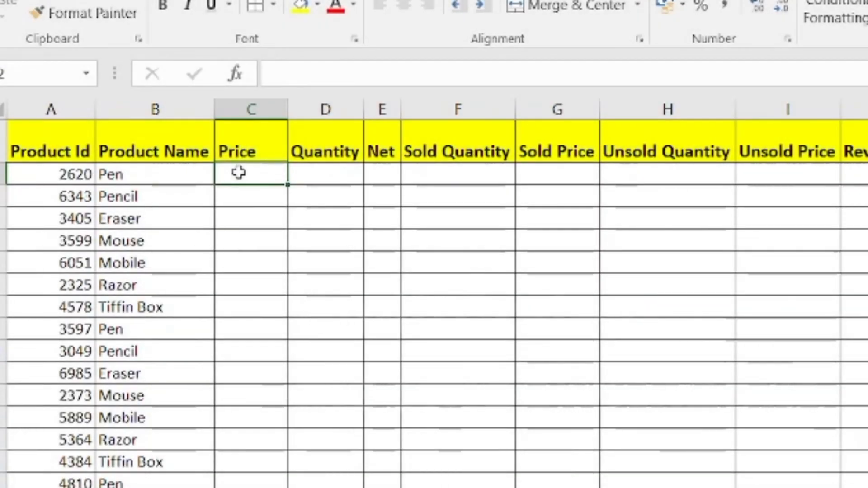
# Start a VLOOKUP in C2 with lookup value $B2 and table range $L$2:$O$8
pyautogui.write('=v;o')
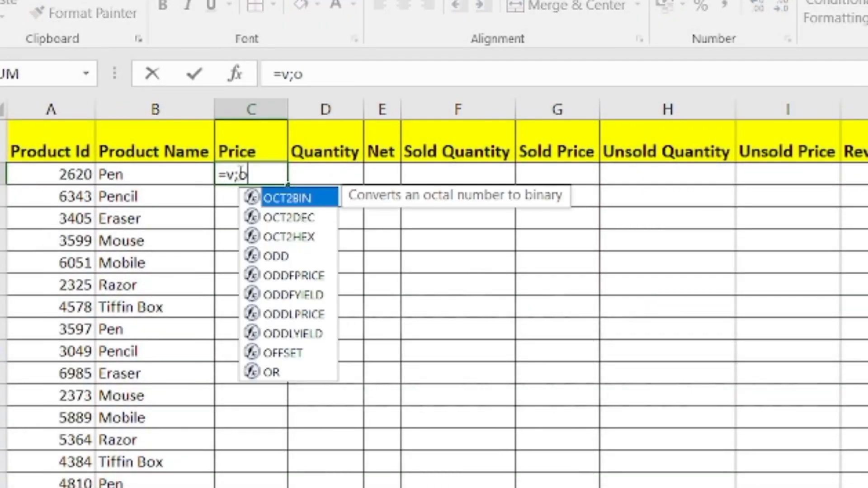
pyautogui.press('BackSpace')
pyautogui.press('BackSpace')
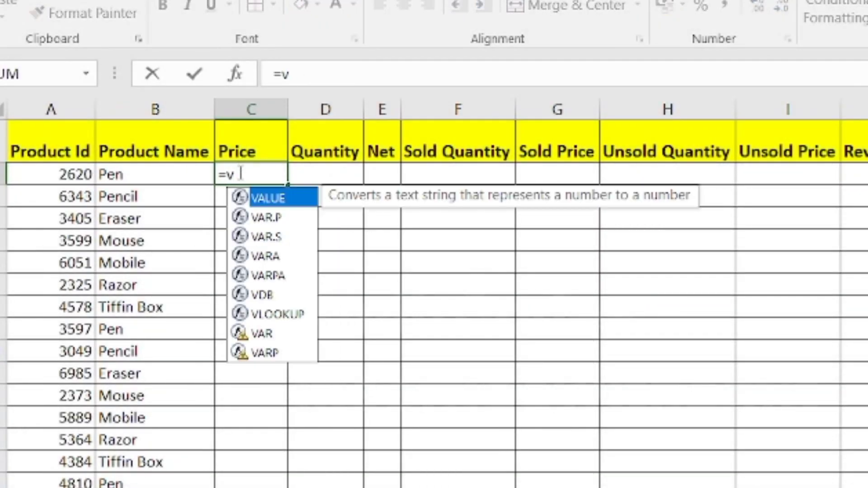
pyautogui.write('l')
pyautogui.press('Tab')
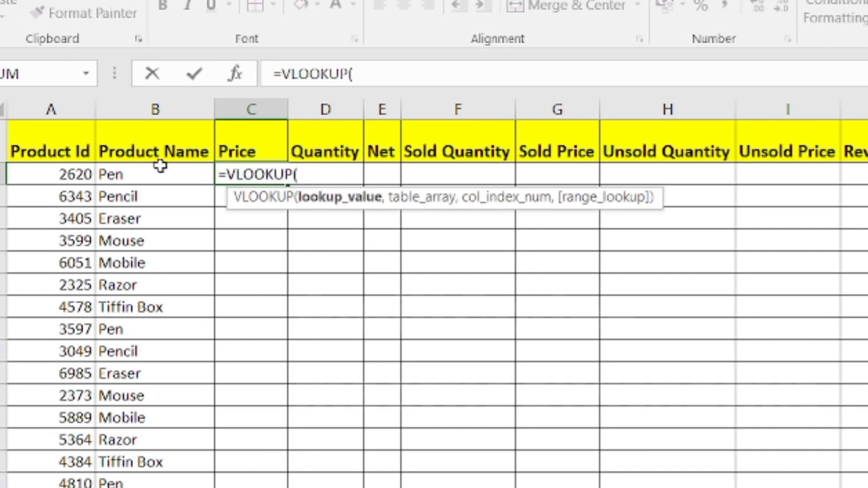
pyautogui.click(160, 168)
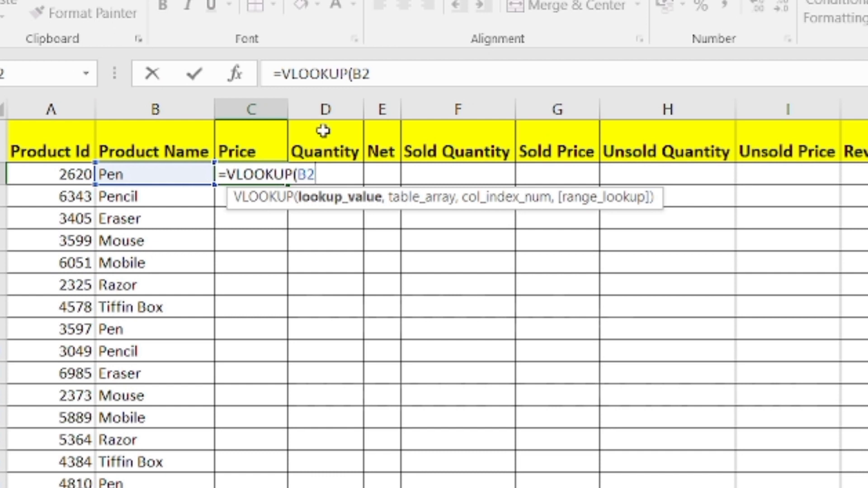
pyautogui.press('F4')
pyautogui.press('F4')
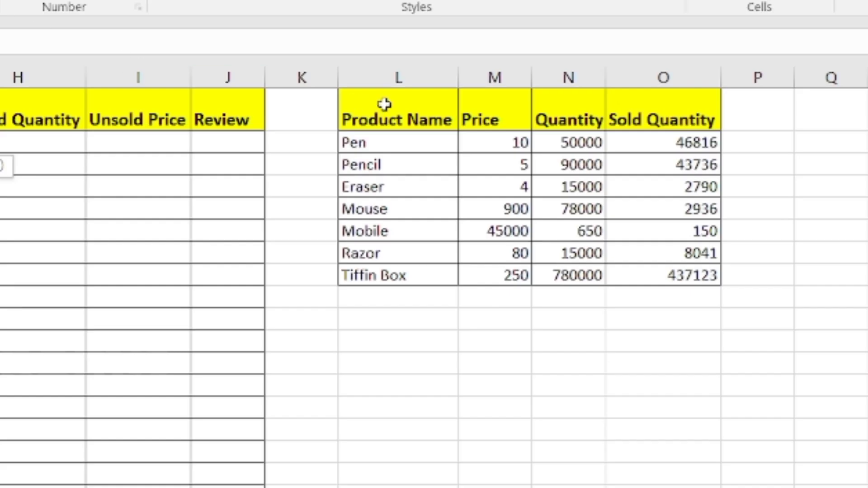
pyautogui.moveTo(387, 140)
pyautogui.mouseDown()
pyautogui.moveTo(668, 263)
pyautogui.moveTo(672, 285)
pyautogui.mouseUp()
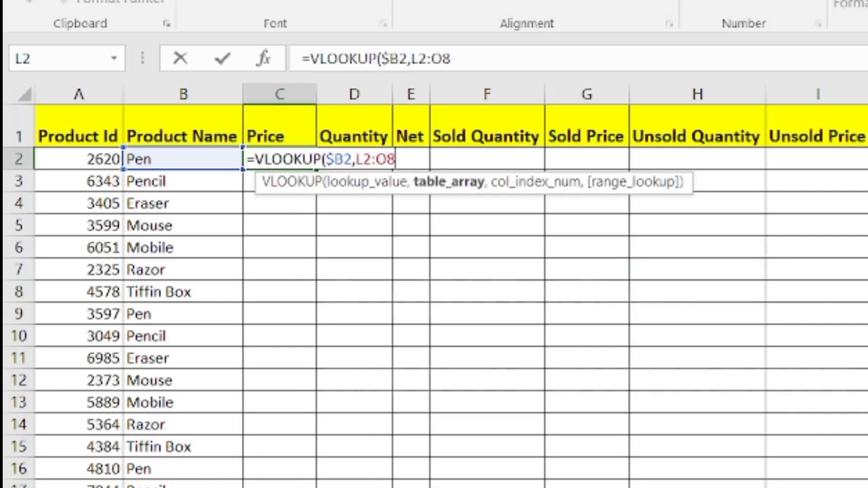
pyautogui.press('F4')
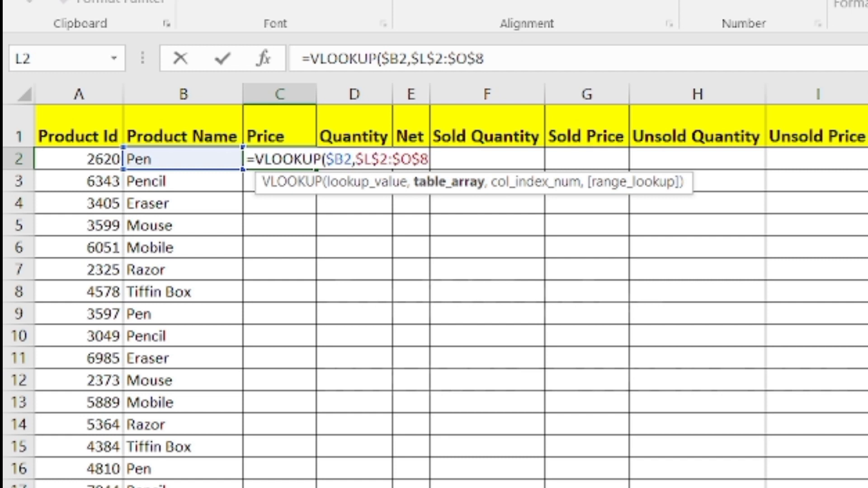
# Add MATCH($L$1:$O$1,0) as the column index with exact match and commit the formula
pyautogui.write(',')
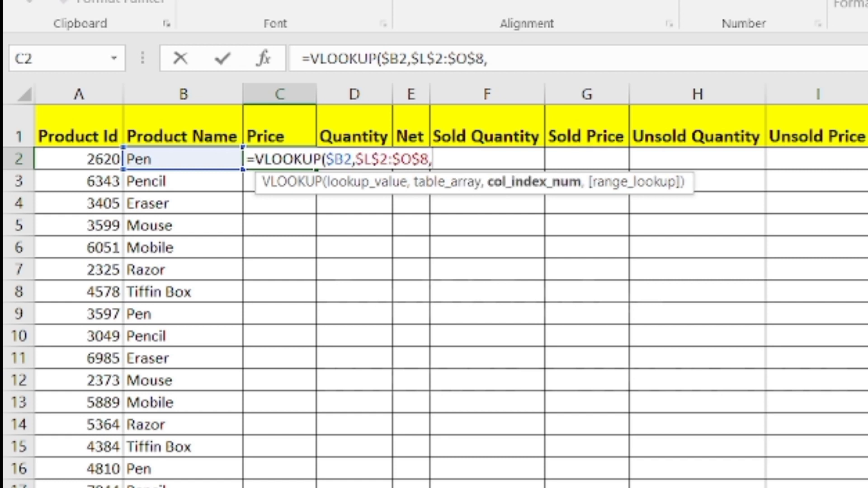
pyautogui.write('mat')
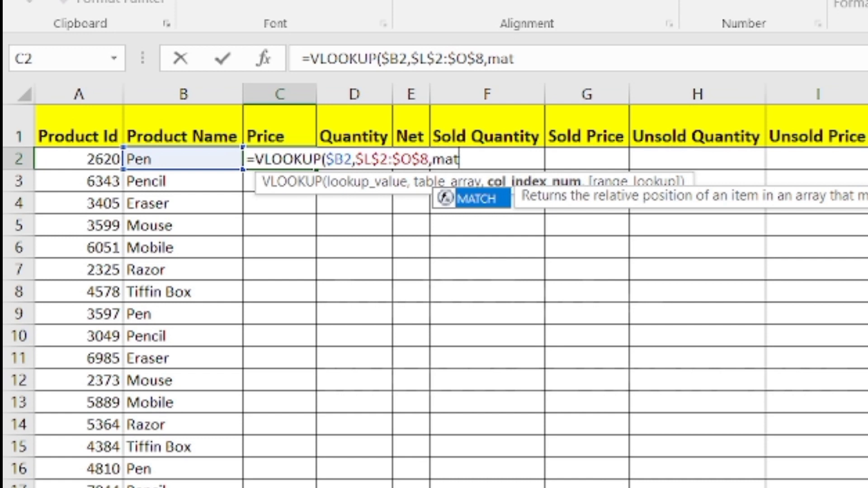
pyautogui.press('Tab')
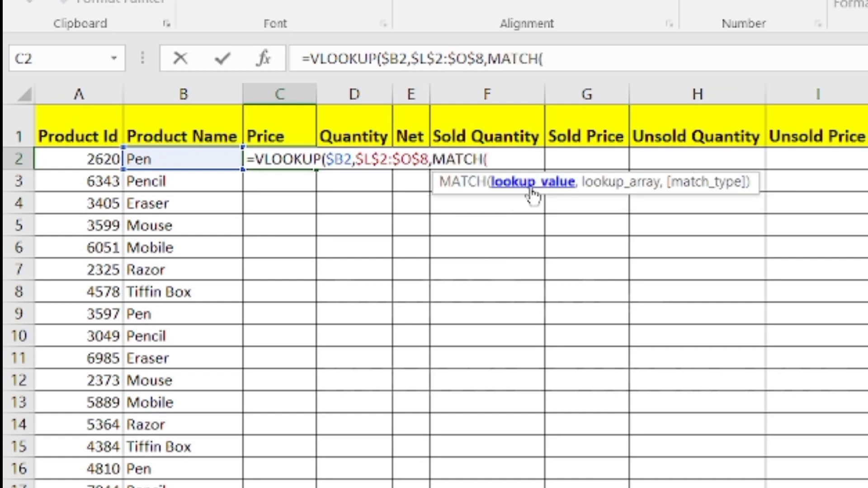
pyautogui.click(275, 120)
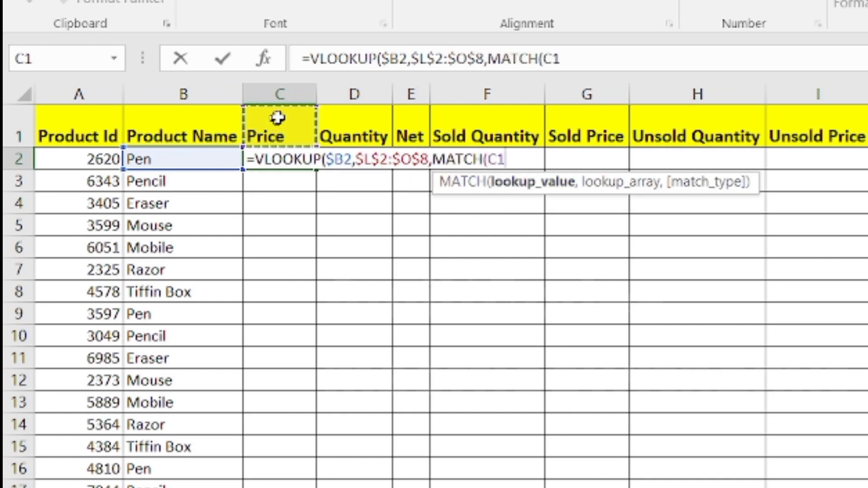
pyautogui.press('F4')
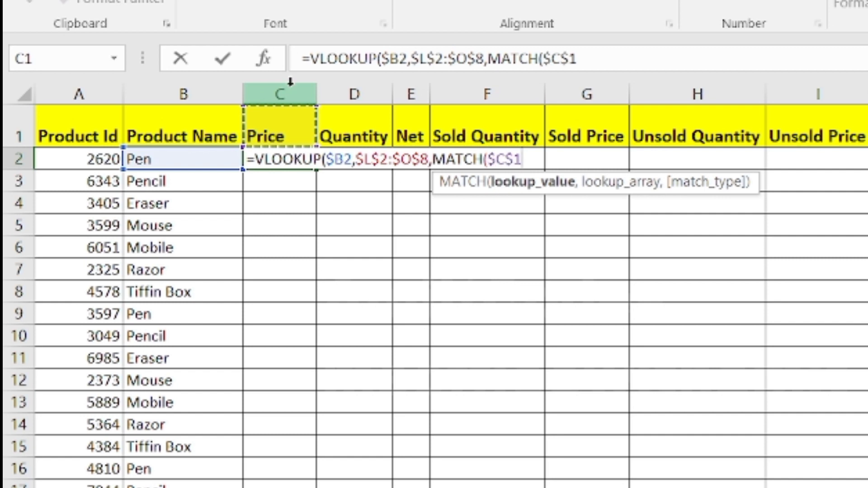
pyautogui.press('F4')
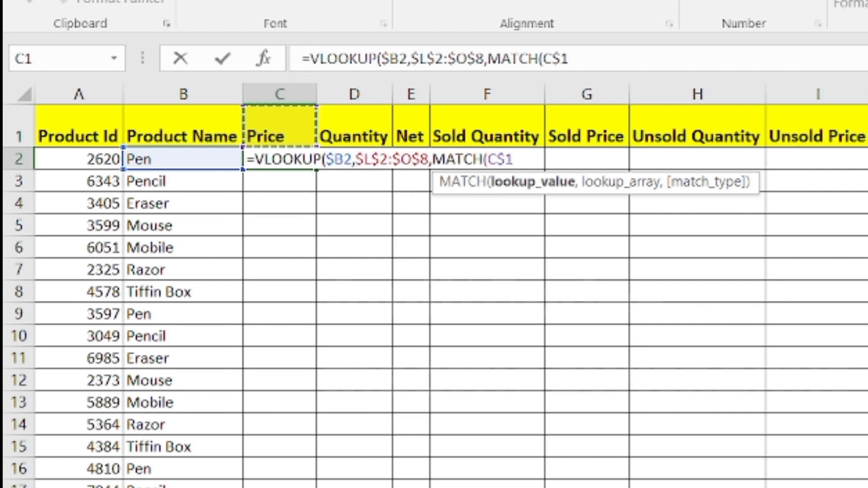
pyautogui.press('Right')
pyautogui.press('Right')
pyautogui.press('Right')
pyautogui.hotkey('shift', 'Right')
pyautogui.hotkey('shift', 'Right')
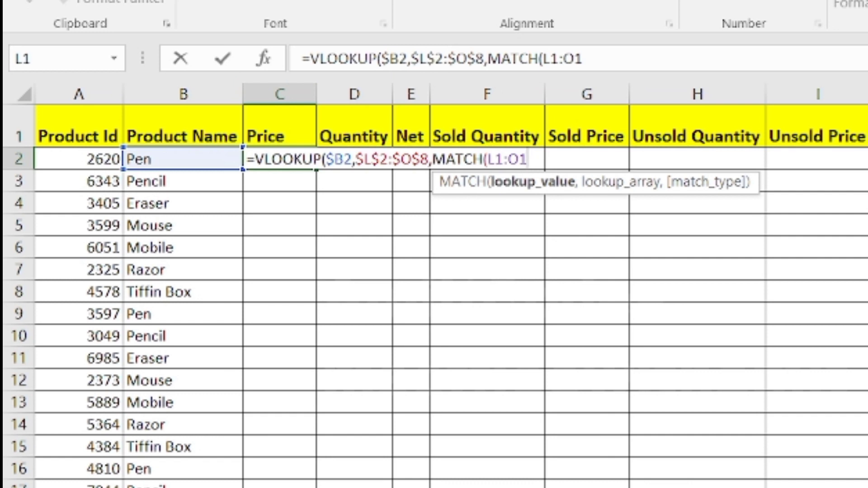
pyautogui.press('F4')
pyautogui.write('$O$1,0')
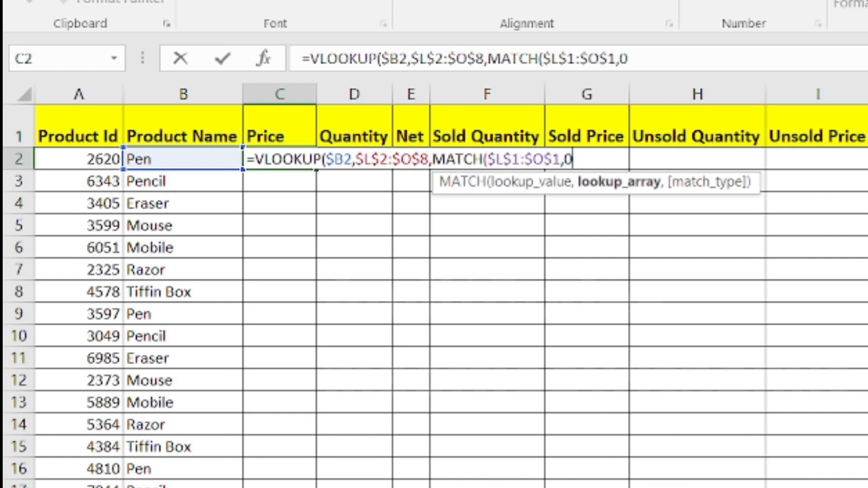
pyautogui.write('),0')
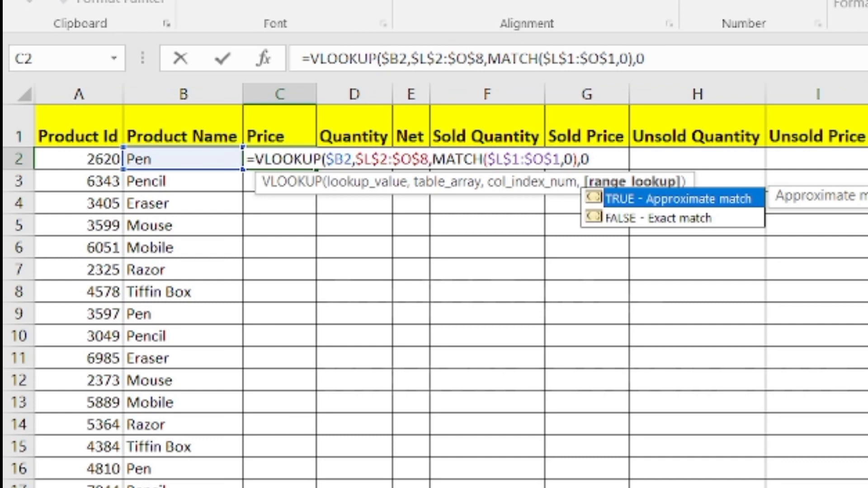
pyautogui.write(')')
pyautogui.press('Return')
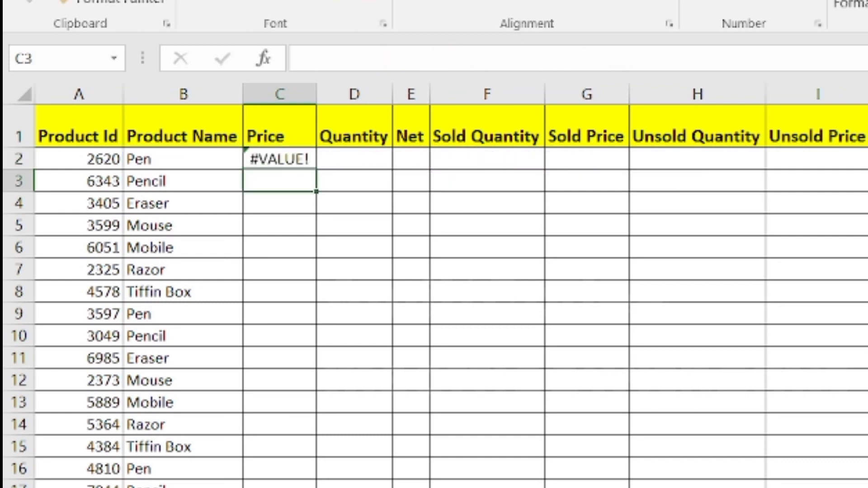
# Fix the C2 formula so MATCH looks up C$1, returning Pen's price of 10
pyautogui.doubleClick(302, 162)
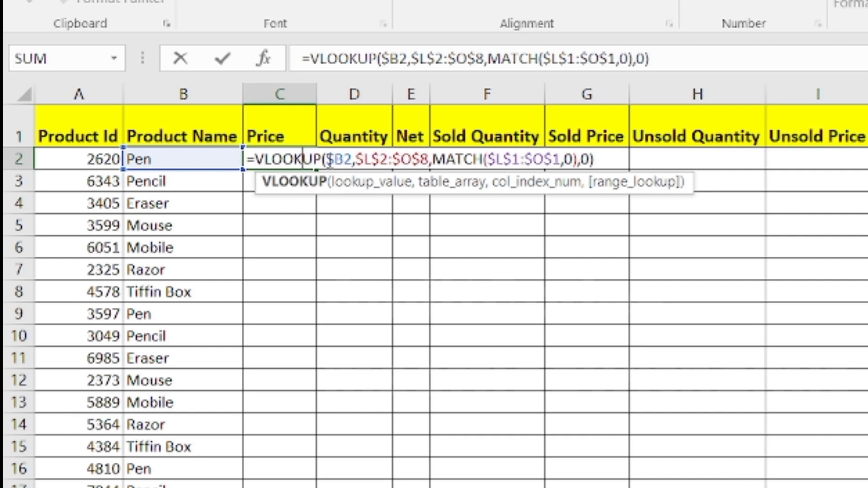
pyautogui.click(437, 161)
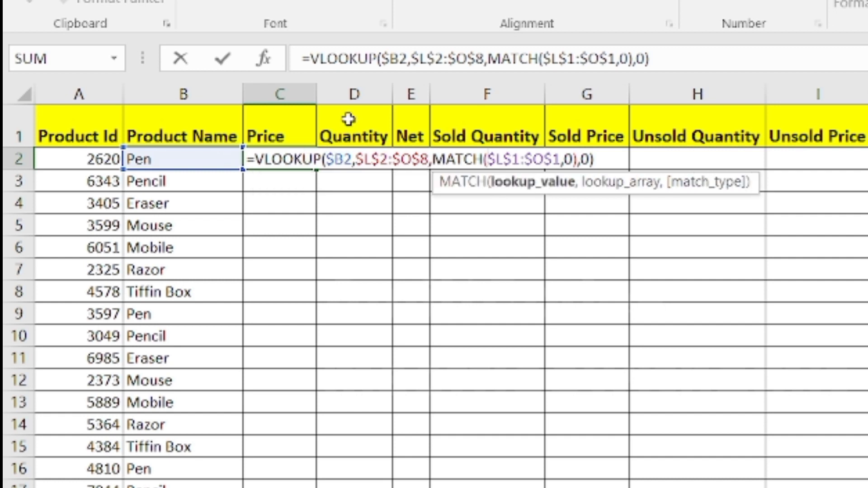
pyautogui.click(310, 124)
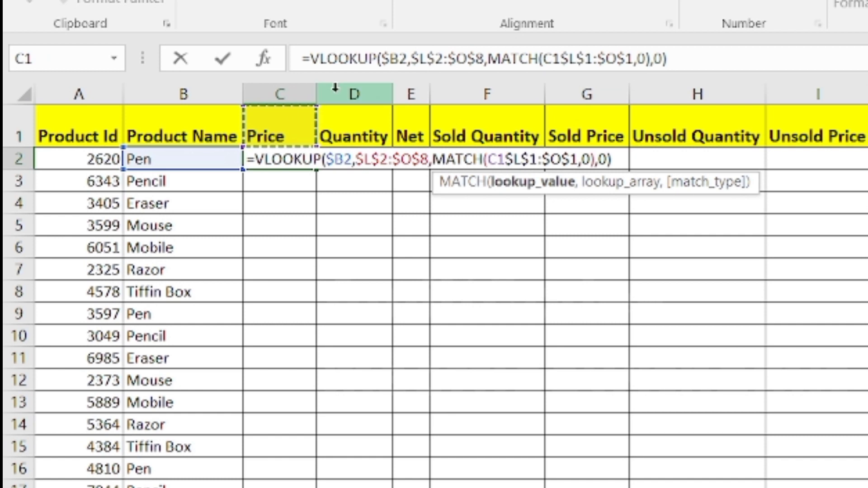
pyautogui.press('F4')
pyautogui.press('F4')
pyautogui.write(',')
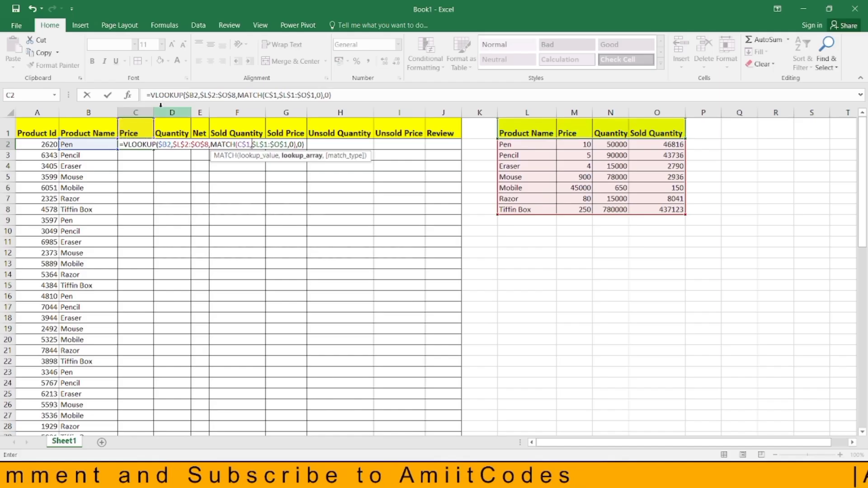
pyautogui.press('Return')
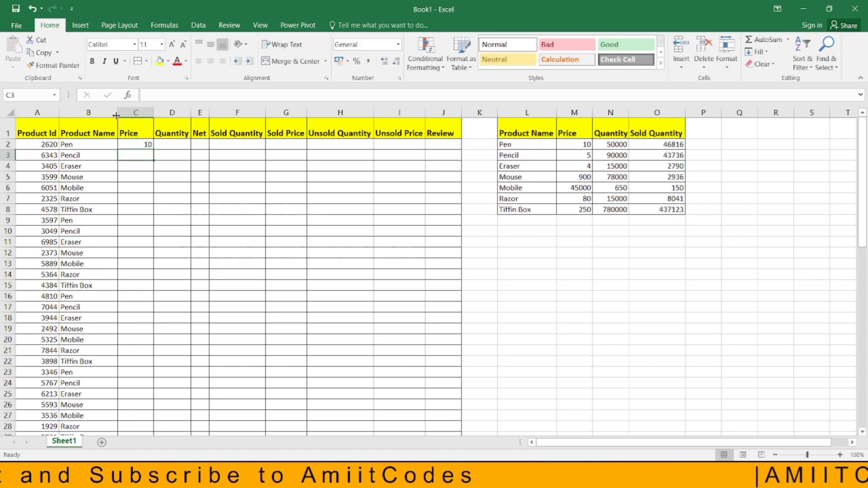
# Check C2 against the reference table, then copy the lookup across to F2 and down all rows
pyautogui.click(134, 144)
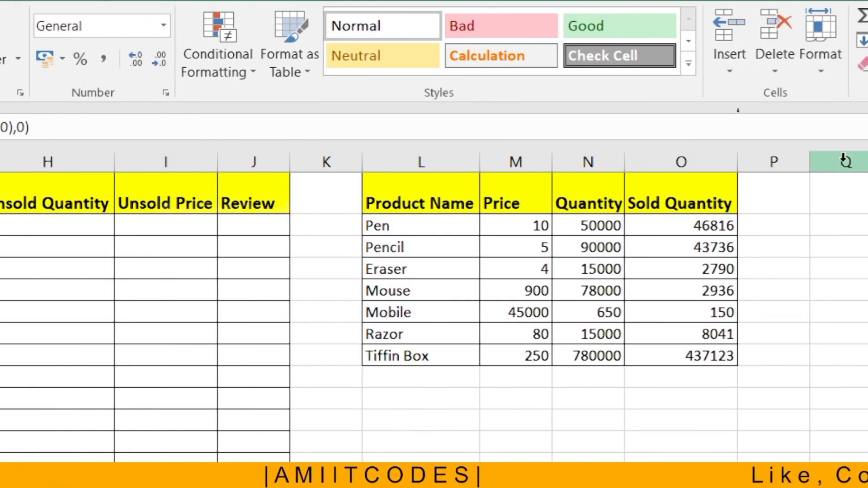
pyautogui.click(412, 228)
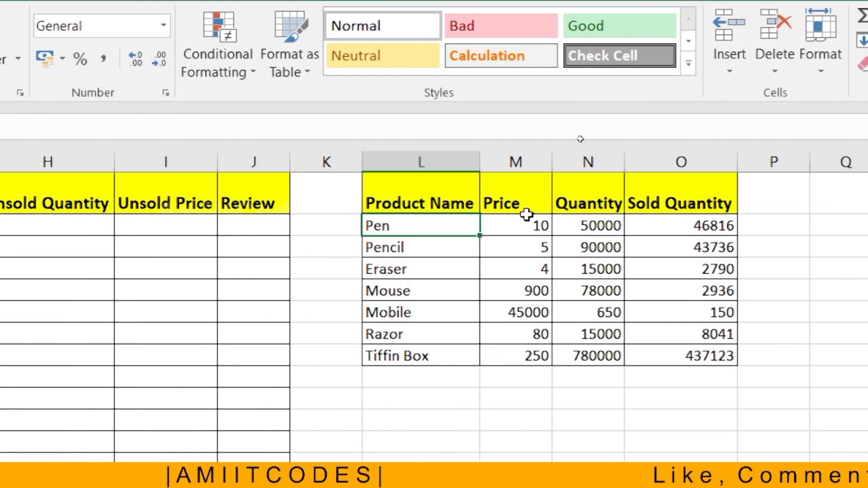
pyautogui.click(526, 221)
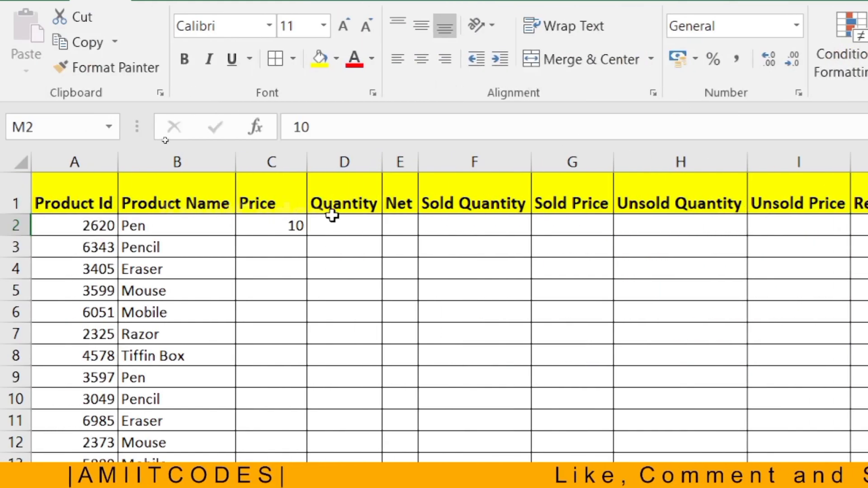
pyautogui.click(273, 226)
pyautogui.moveTo(314, 239); pyautogui.dragTo(542, 238)
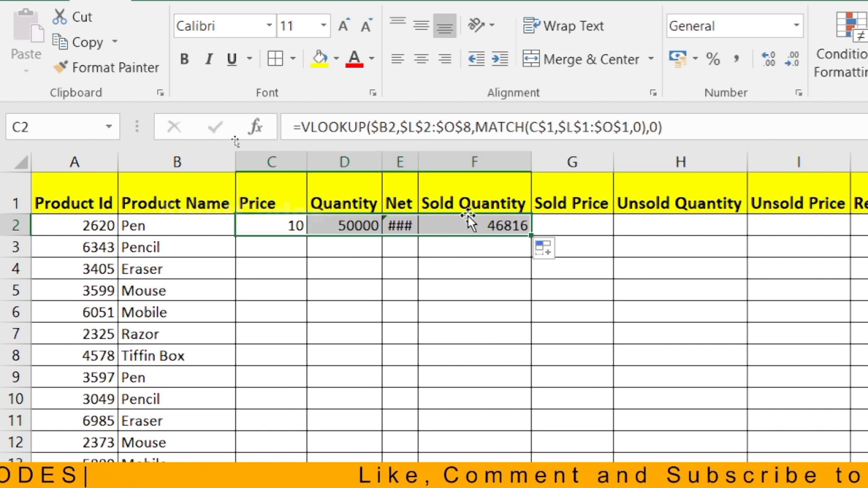
pyautogui.doubleClick(528, 233)
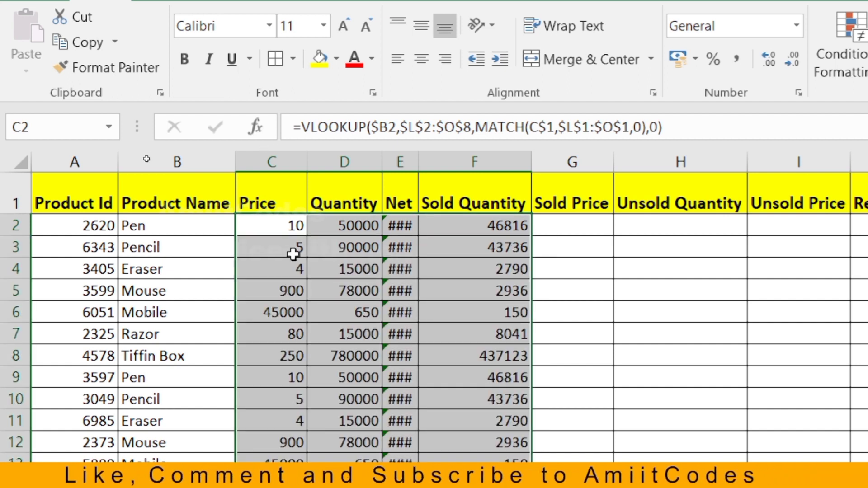
# Clear the erroring lookup formulas from Net column E, which the reference table lacks
pyautogui.click(400, 226)
pyautogui.click(398, 195)
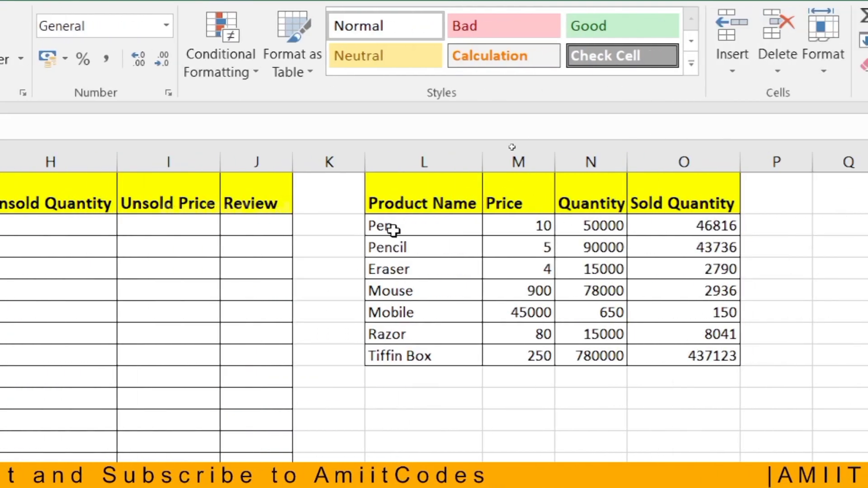
pyautogui.moveTo(388, 194); pyautogui.dragTo(671, 330)
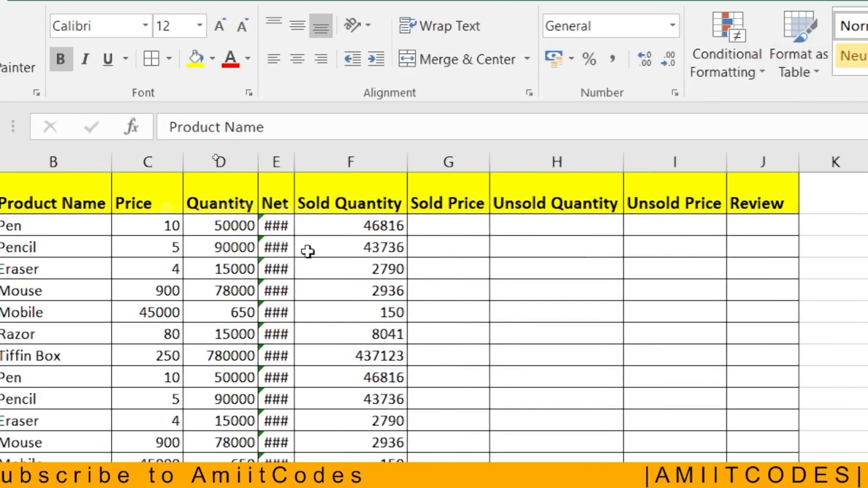
pyautogui.click(285, 223)
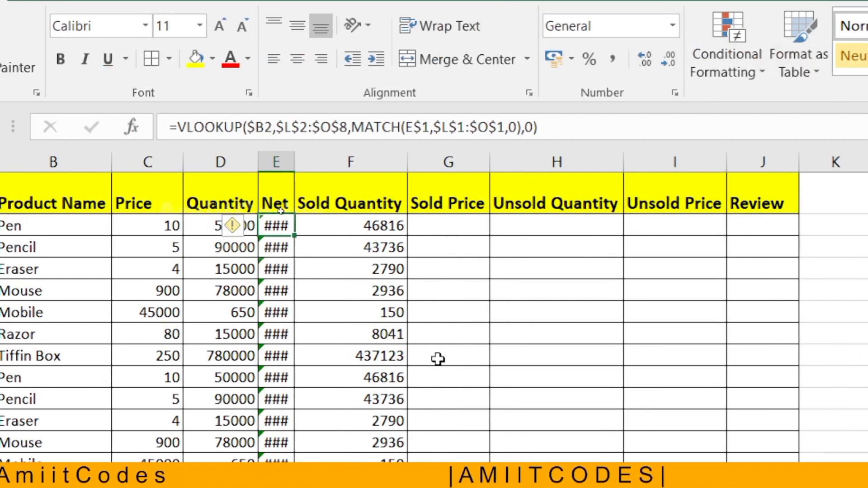
pyautogui.hotkey('ctrl', 'shift', 'Down')
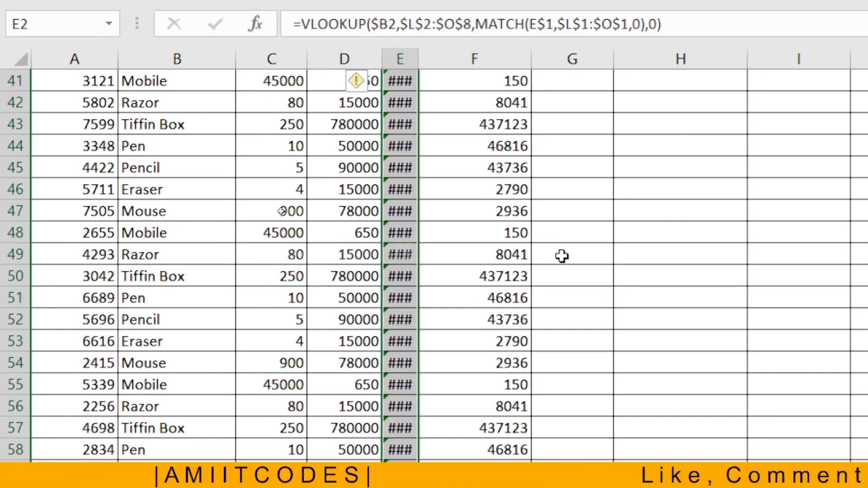
pyautogui.press('Delete')
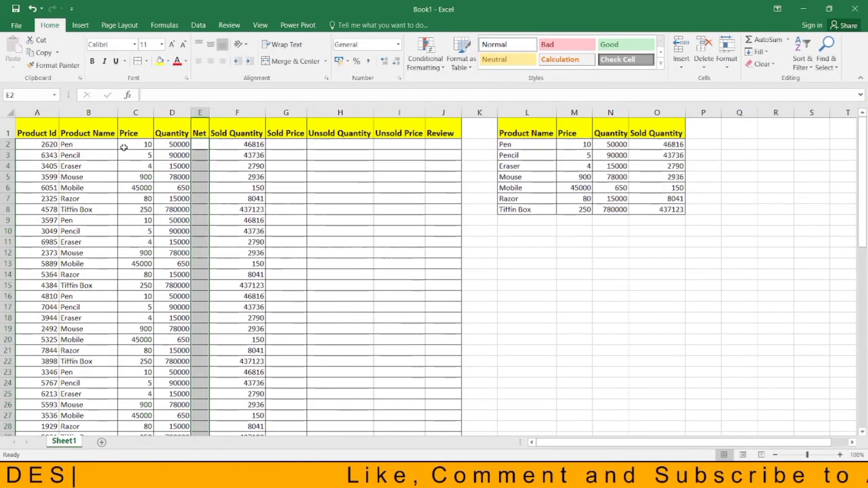
# Enter =C2*D2 in E2 to show Net 500000 for Pen, and widen column E
pyautogui.moveTo(123, 147); pyautogui.dragTo(133, 222)
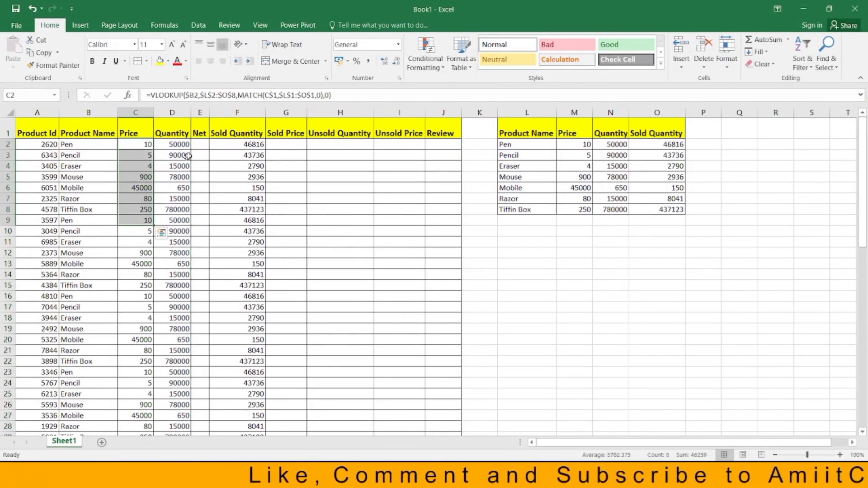
pyautogui.click(198, 145)
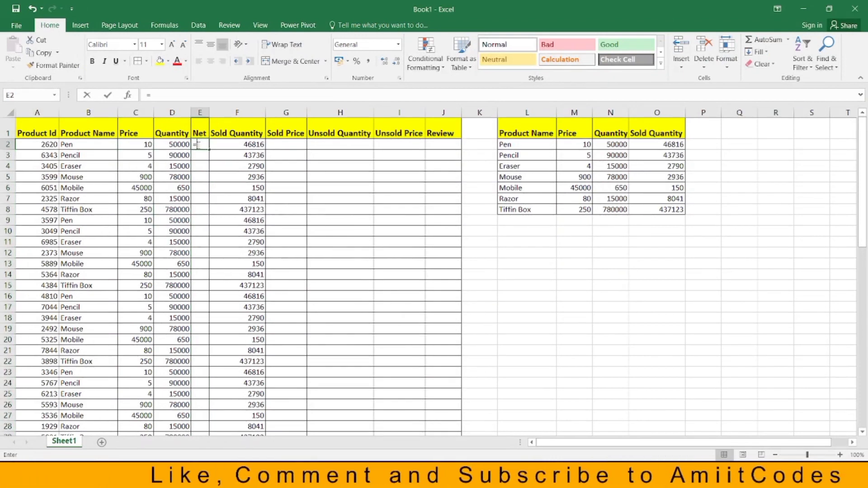
pyautogui.write('=')
pyautogui.click(145, 146)
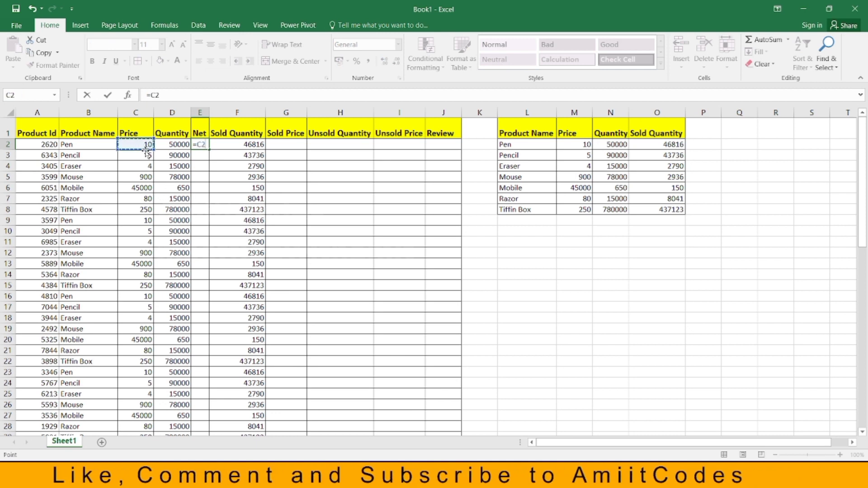
pyautogui.write('*')
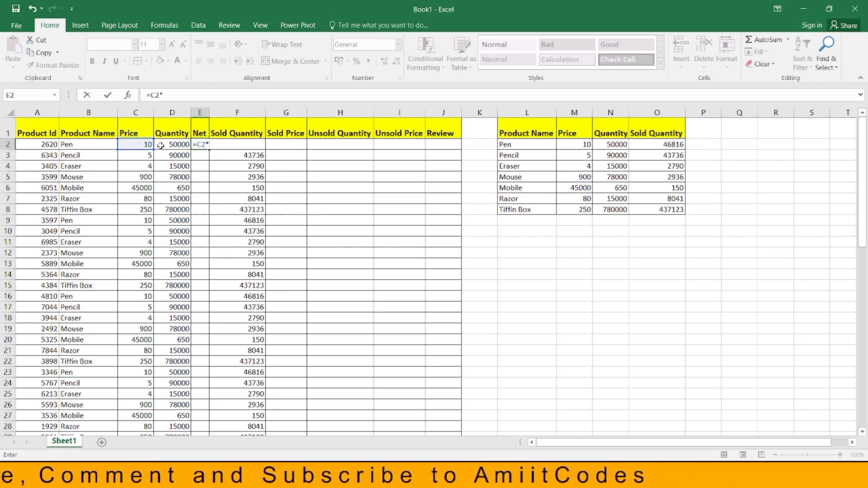
pyautogui.click(172, 145)
pyautogui.press('Return')
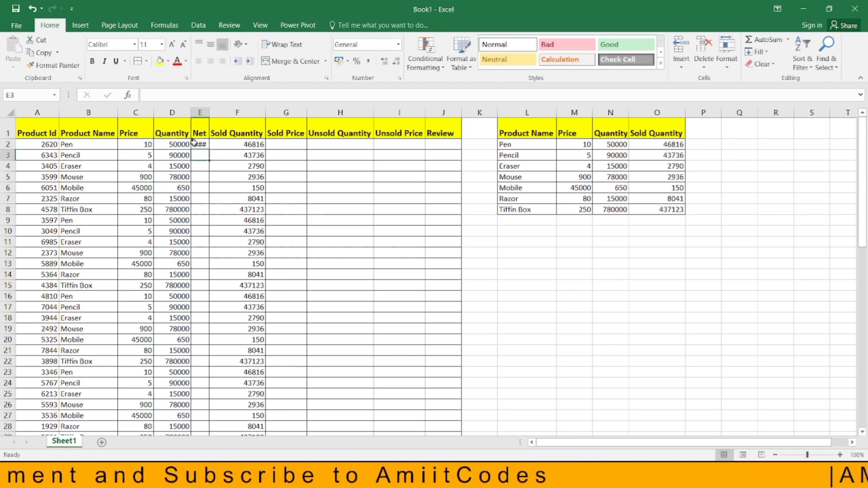
pyautogui.click(195, 144)
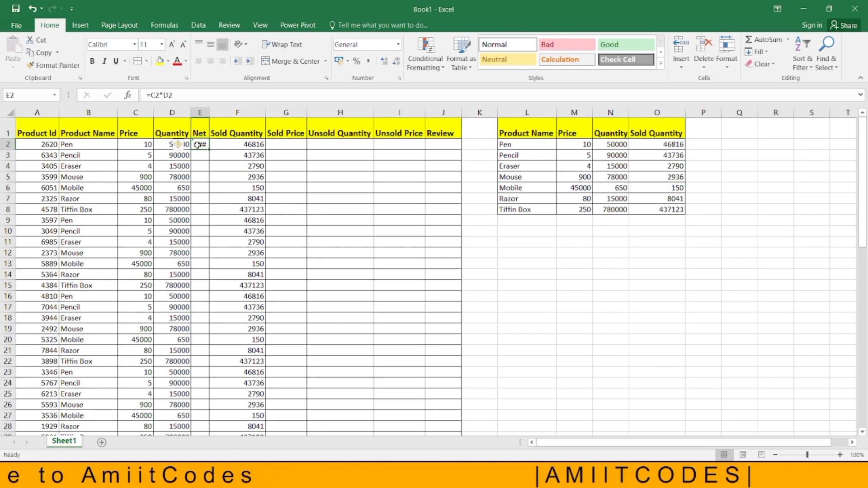
pyautogui.moveTo(207, 113); pyautogui.dragTo(220, 113)
pyautogui.click(206, 112)
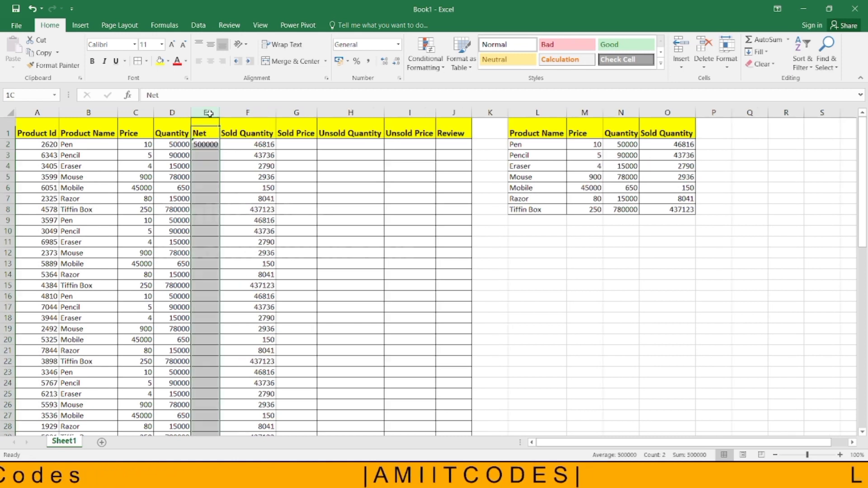
# Dismiss the inconsistent-formula warning, fill =C2*D2 down the Net column and autofit column E
pyautogui.click(210, 144)
pyautogui.click(183, 146)
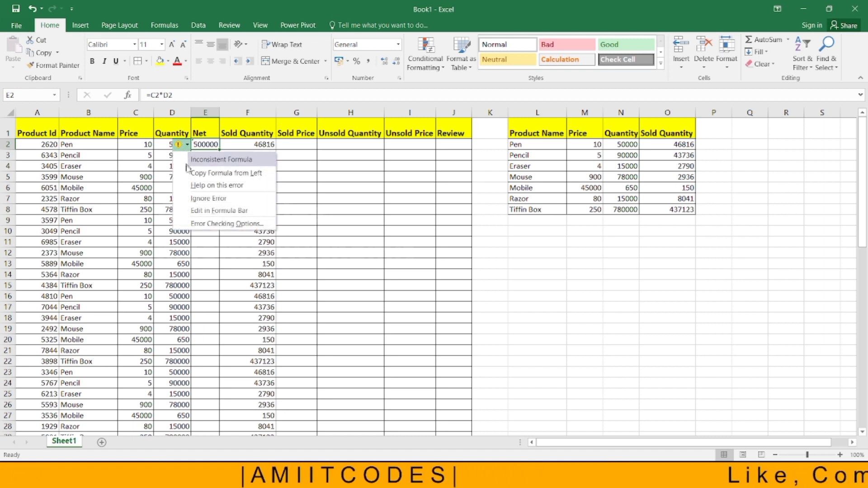
pyautogui.click(195, 200)
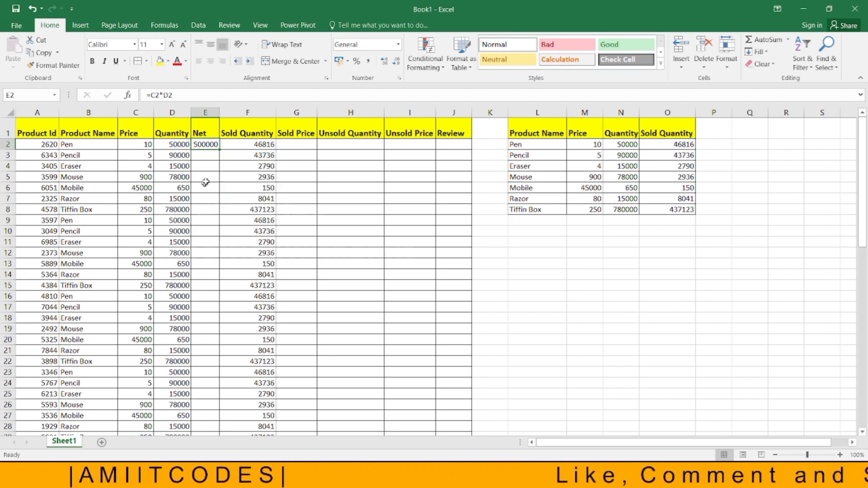
pyautogui.doubleClick(219, 150)
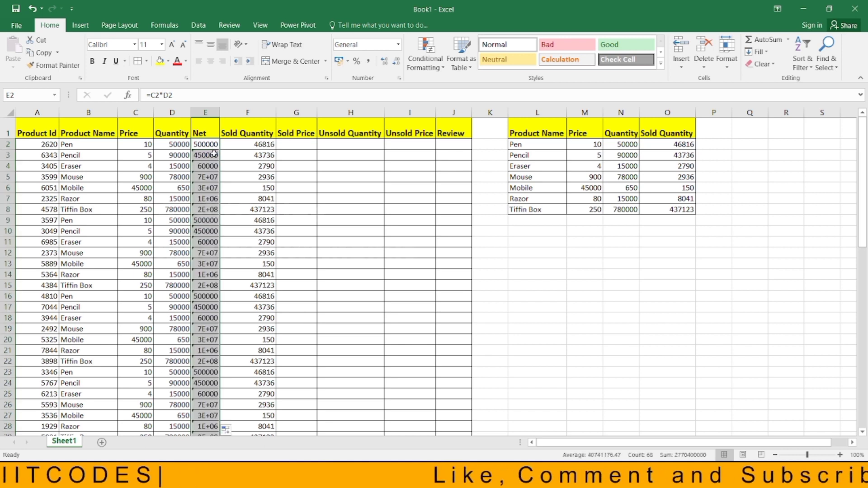
pyautogui.doubleClick(220, 116)
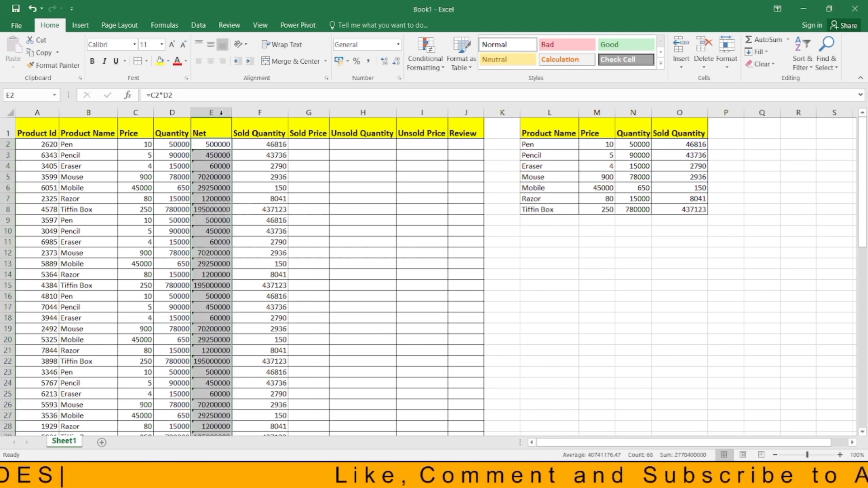
# Select the remaining Net cells and ignore their inconsistent-formula warnings
pyautogui.moveTo(216, 155); pyautogui.dragTo(216, 166)
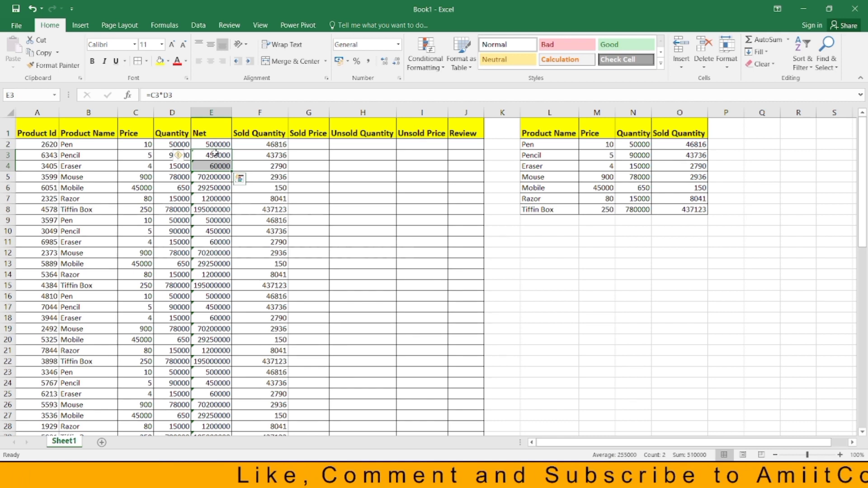
pyautogui.hotkey('ctrl', 'shift', 'Down')
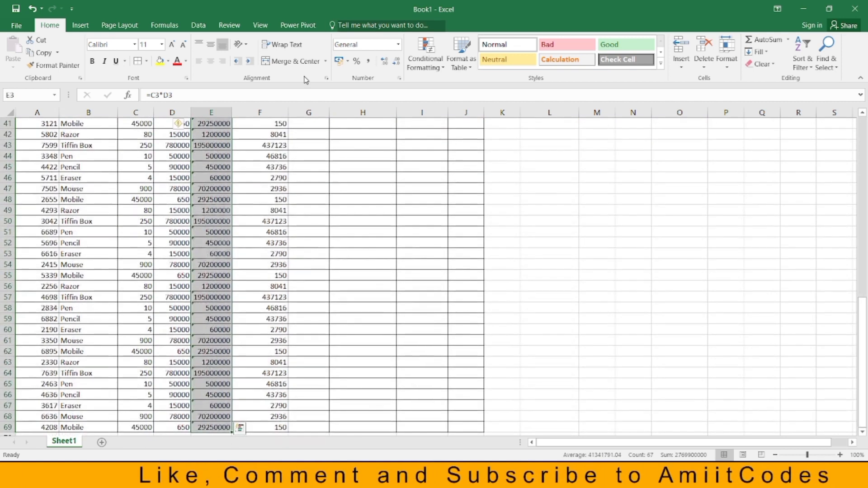
pyautogui.click(179, 124)
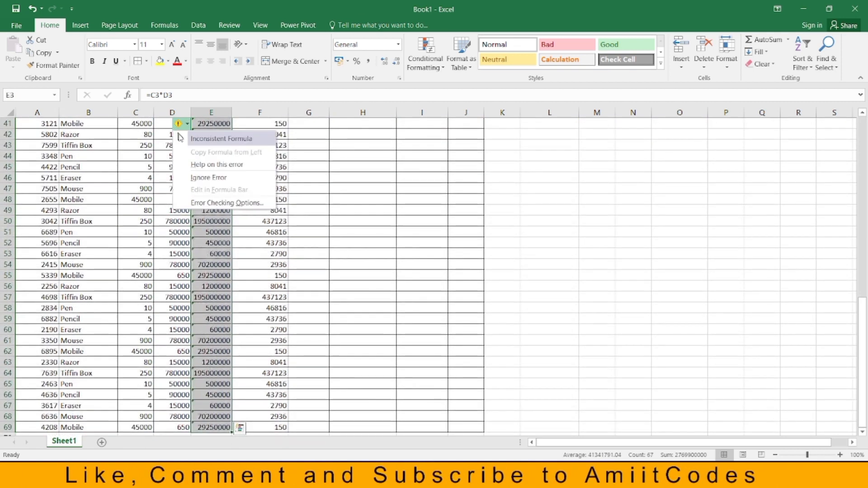
pyautogui.click(195, 179)
pyautogui.scroll(2, 192, 176)
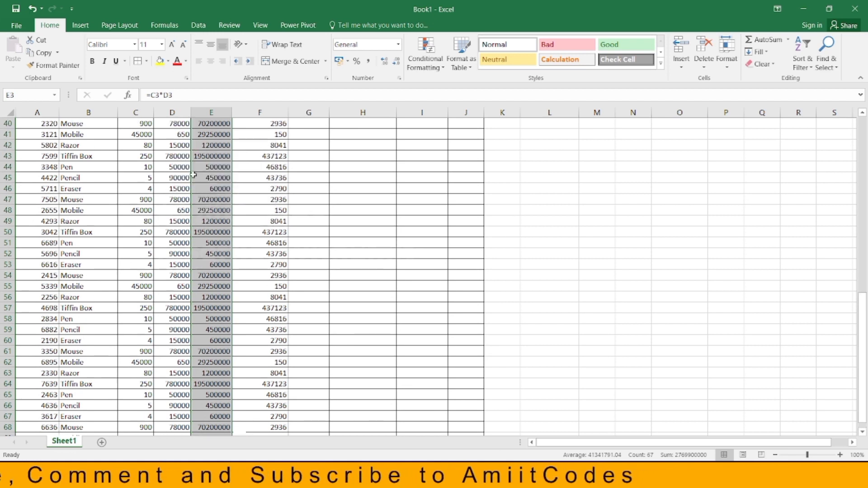
pyautogui.scroll(3, 192, 174)
pyautogui.scroll(9, 190, 171)
pyautogui.scroll(-1, 209, 152)
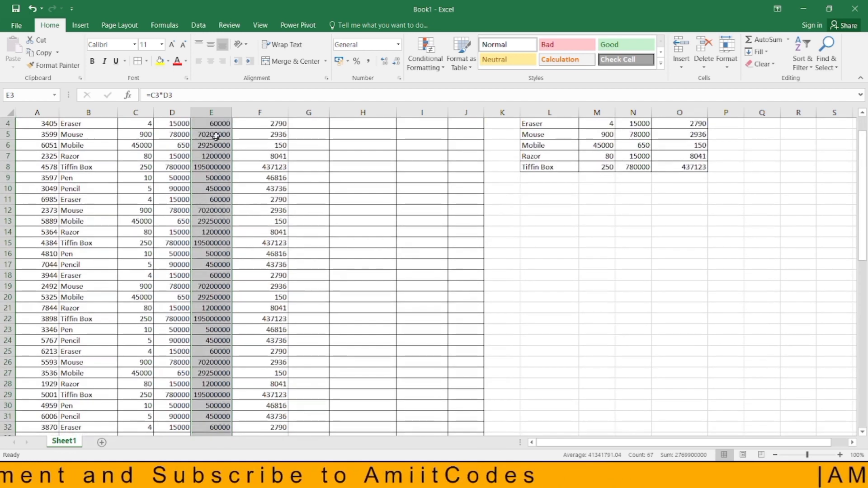
pyautogui.scroll(1, 209, 152)
# Make the Net values bold, then review the formulas in F2, G1 and D2
pyautogui.click(92, 61)
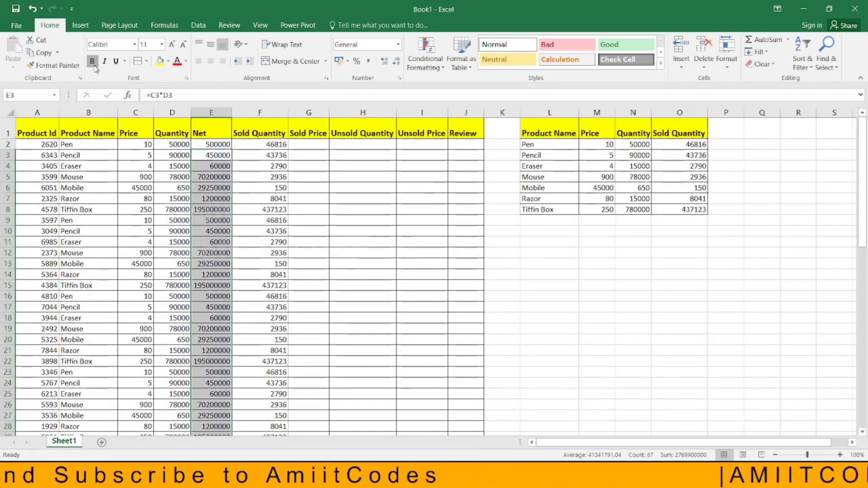
pyautogui.click(199, 141)
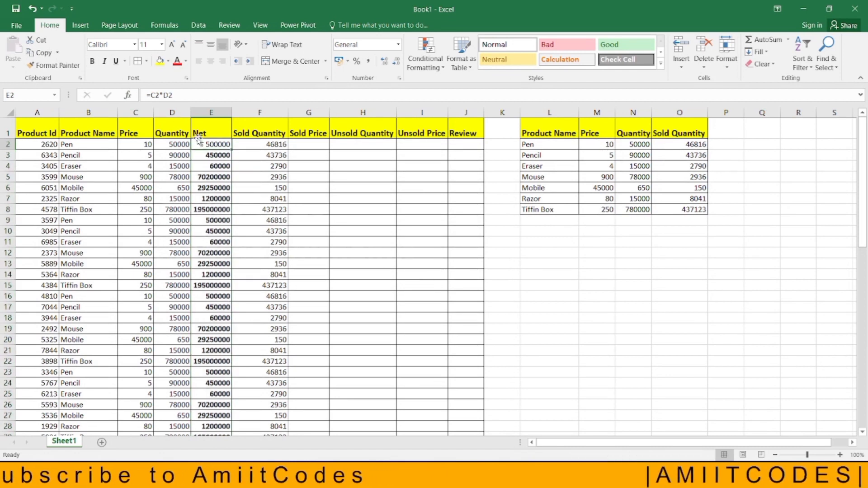
pyautogui.click(92, 61)
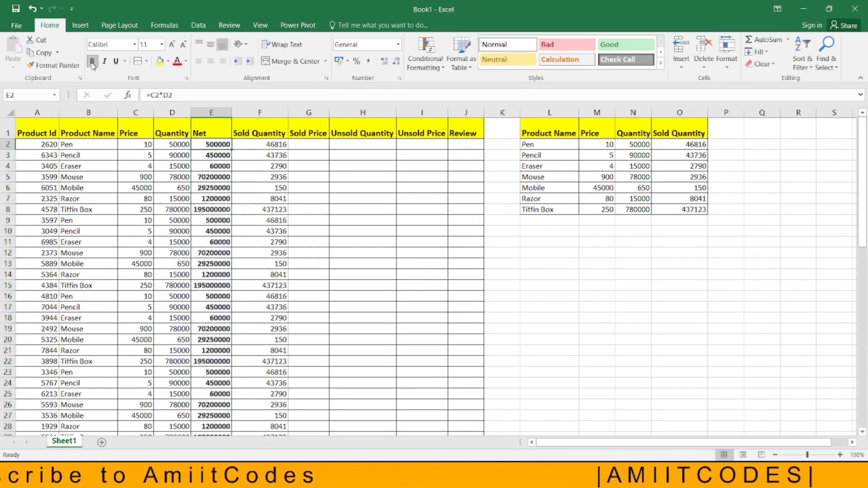
pyautogui.click(269, 143)
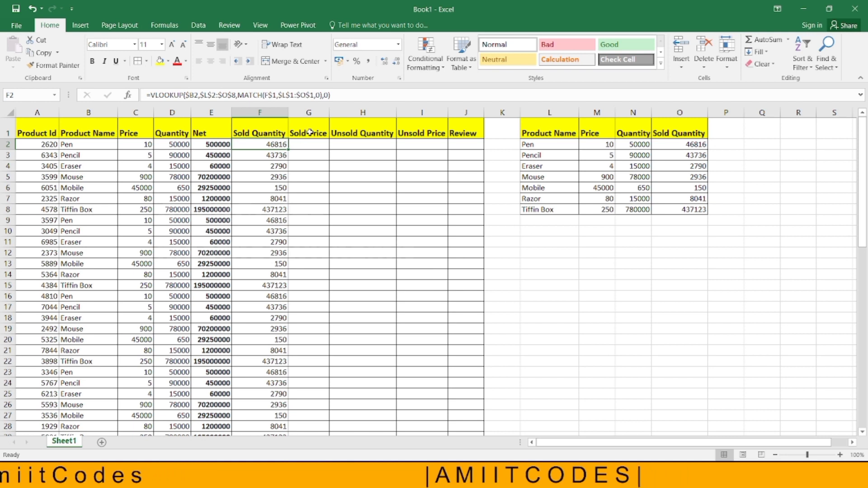
pyautogui.click(309, 132)
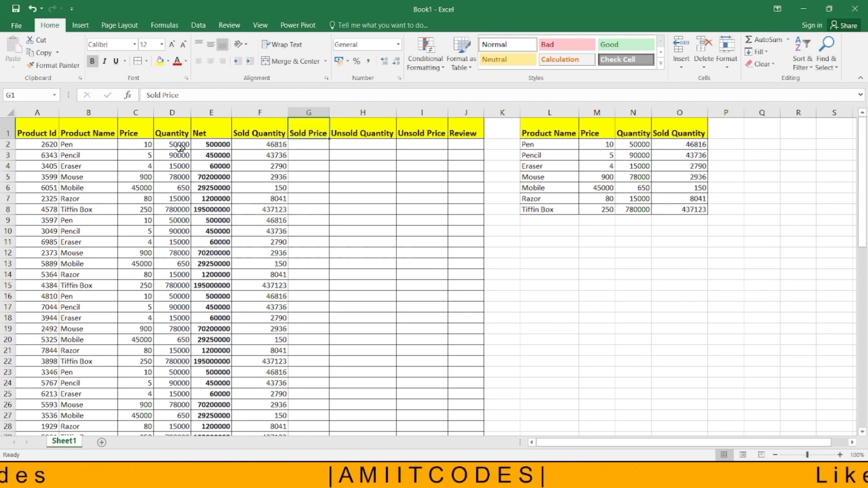
pyautogui.click(165, 148)
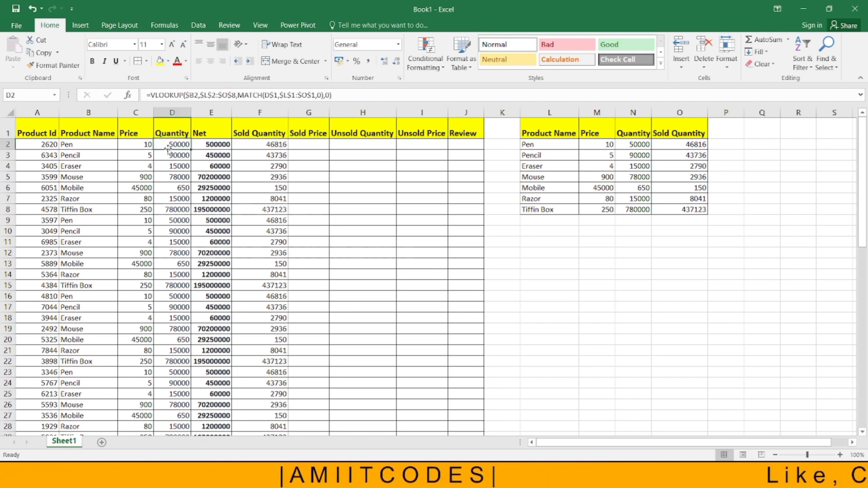
pyautogui.click(266, 143)
# Enter =C2*F2 in G2 so Sold Price shows 468160 for Pen
pyautogui.click(294, 144)
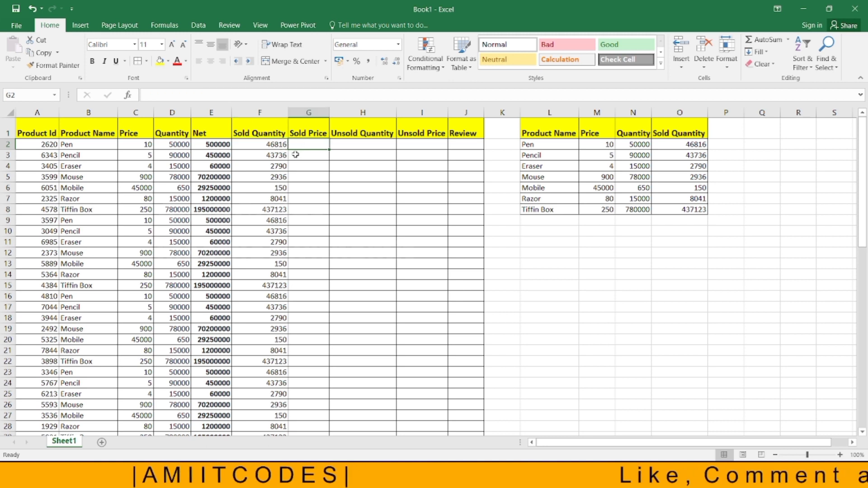
pyautogui.write('=')
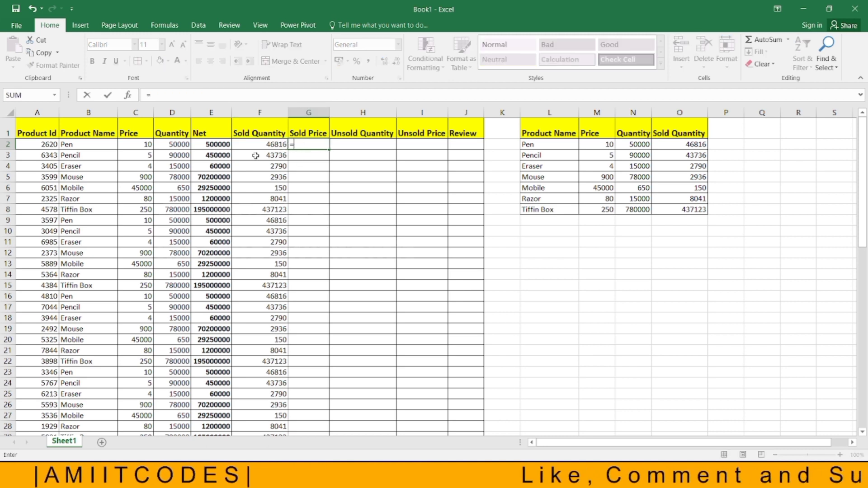
pyautogui.click(145, 148)
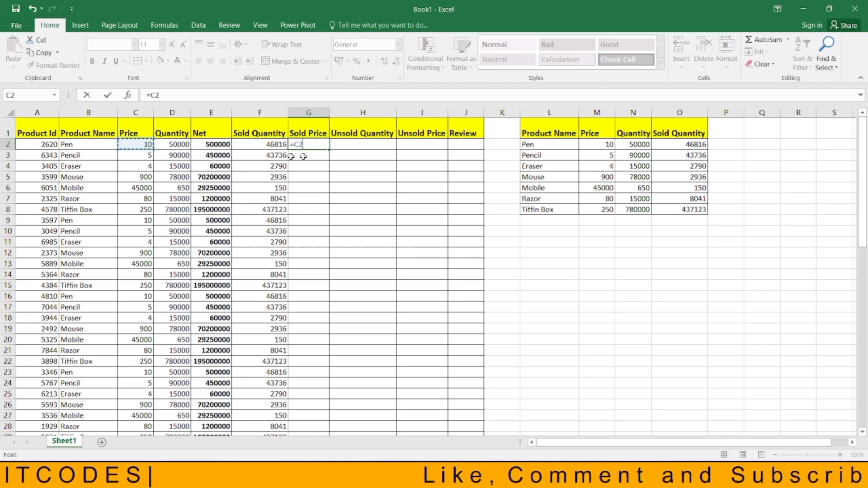
pyautogui.write('*')
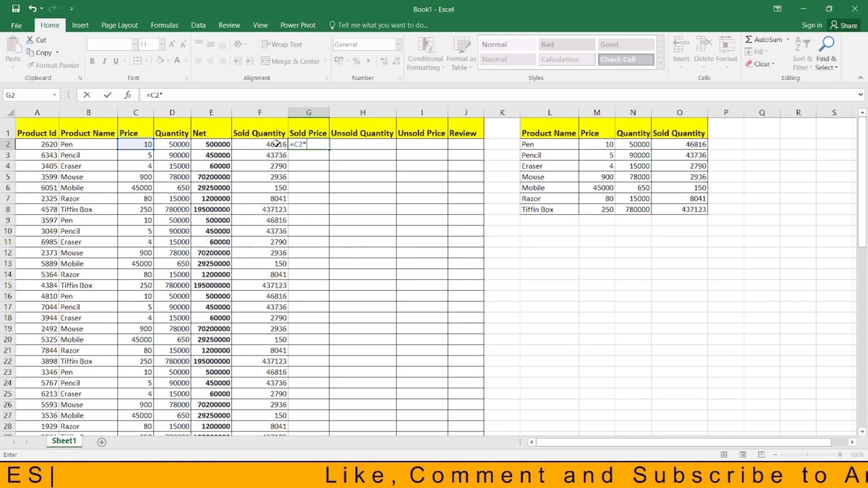
pyautogui.click(277, 143)
pyautogui.press('Return')
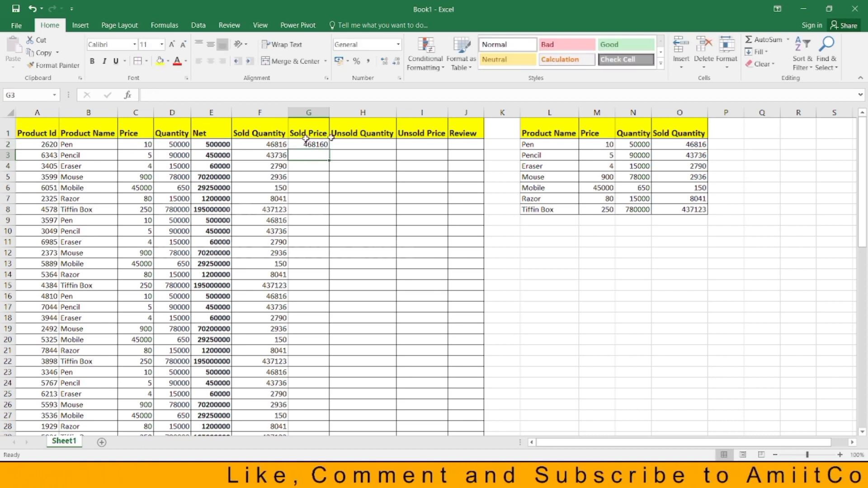
pyautogui.click(359, 145)
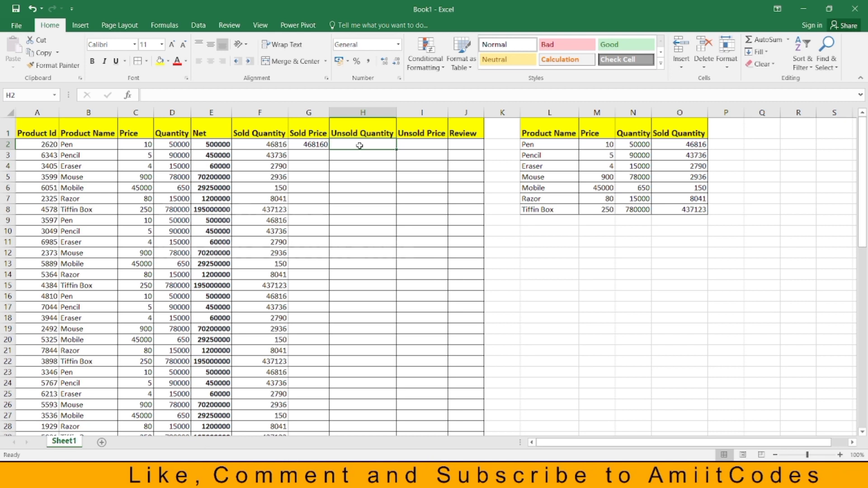
# Enter =D2-F2 in H2 so Unsold Quantity shows 3184 for Pen
pyautogui.write('=')
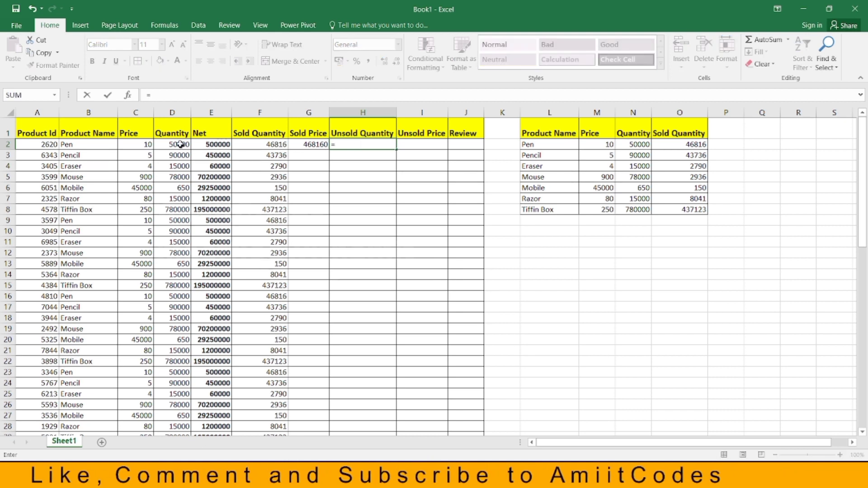
pyautogui.click(180, 144)
pyautogui.write('-')
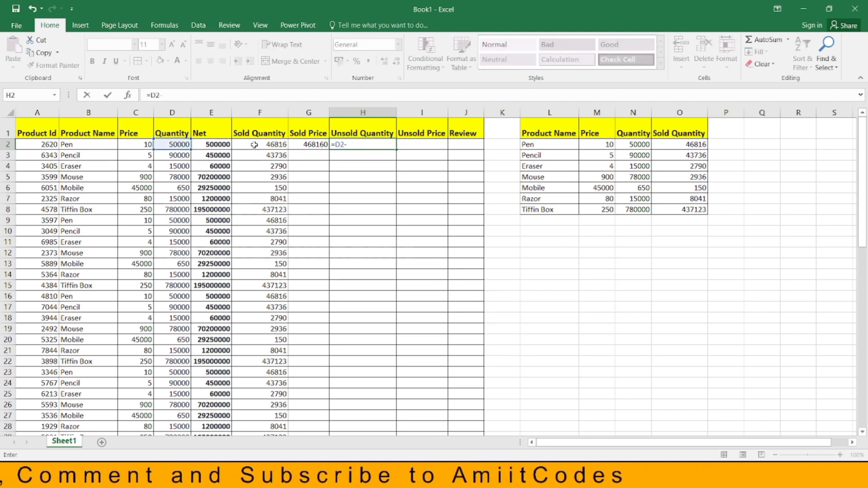
pyautogui.click(254, 144)
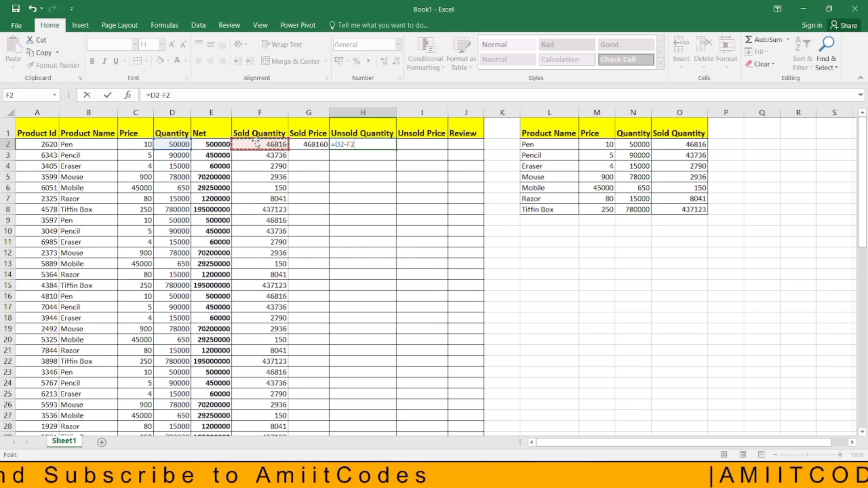
pyautogui.press('Return')
pyautogui.click(372, 145)
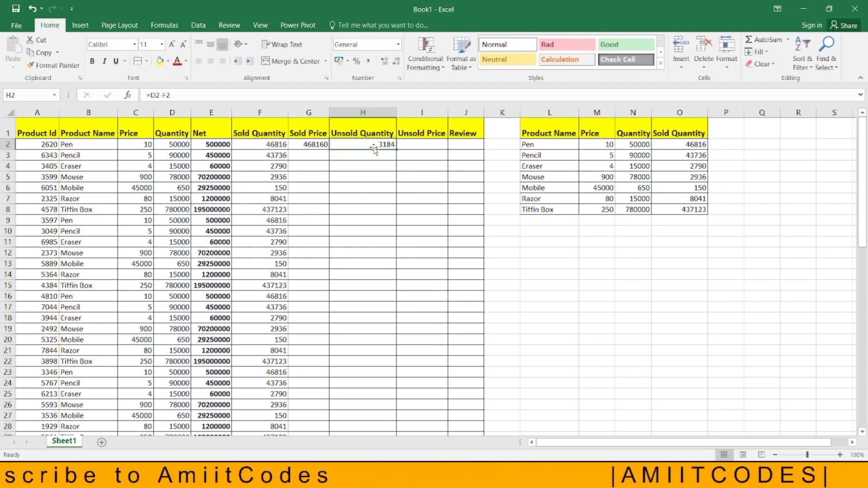
# Enter =C2*H2 in I2 so Unsold Price shows 31840 for Pen
pyautogui.click(404, 145)
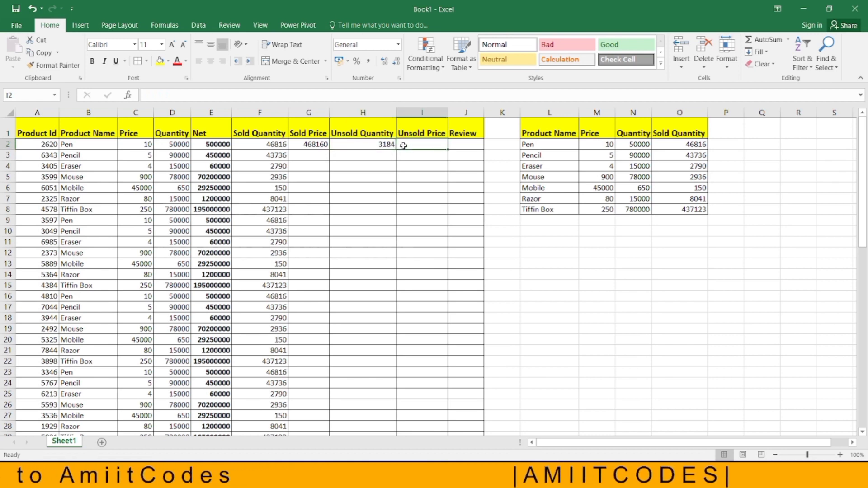
pyautogui.write('=')
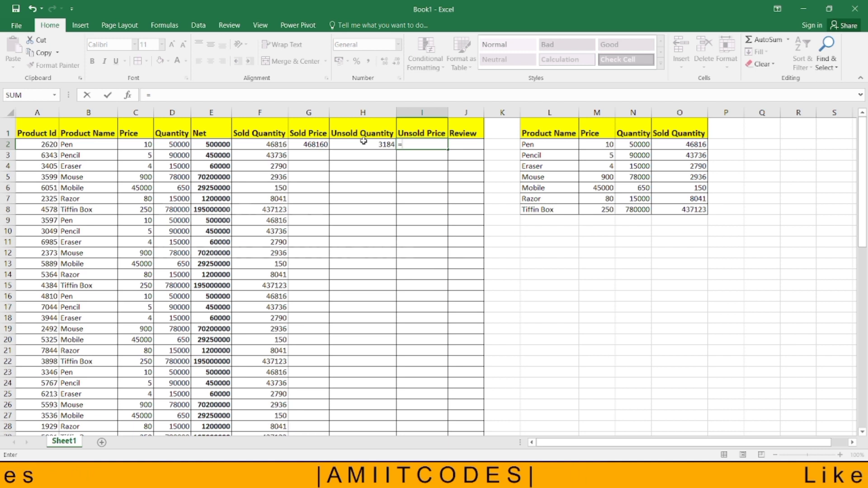
pyautogui.click(130, 148)
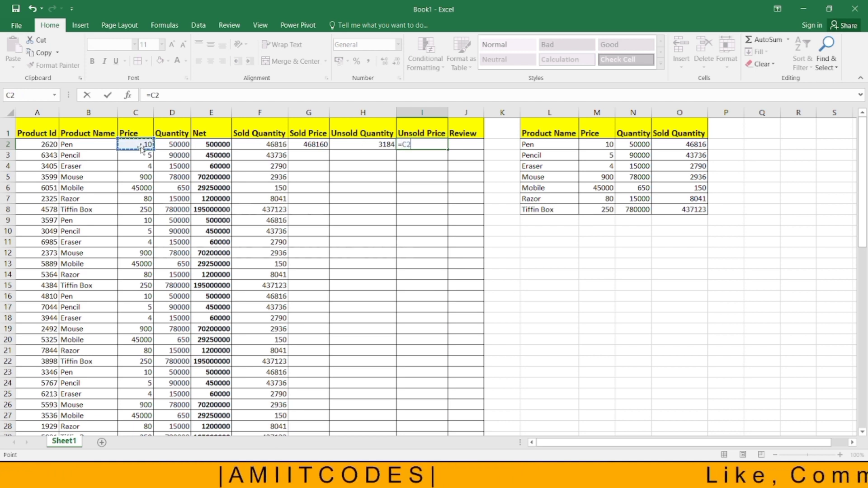
pyautogui.write('*')
pyautogui.click(350, 144)
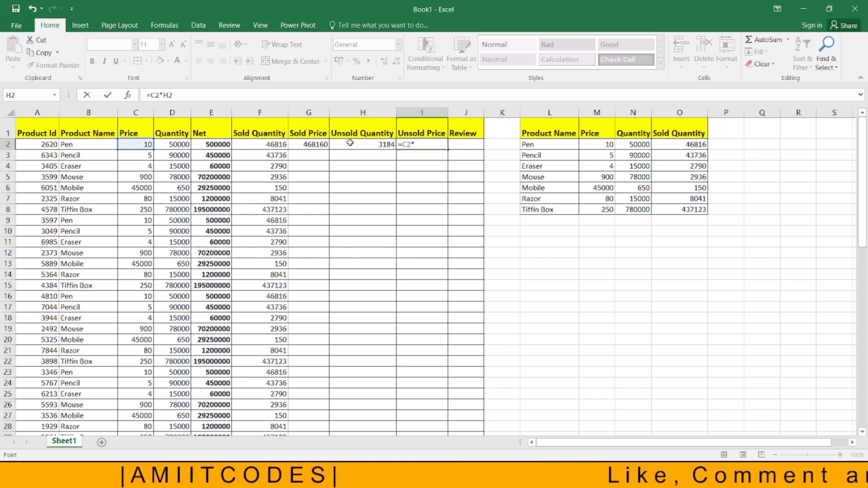
pyautogui.press('Return')
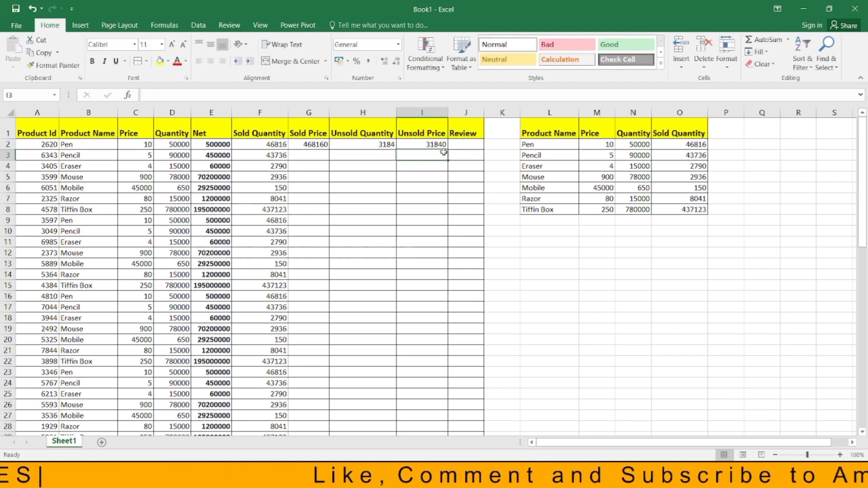
# Enter =IF(D2/4<F2,"Good","Bad") in J2, accepting Excel's correction, so Pen shows Good
pyautogui.click(455, 145)
pyautogui.write('=IF(')
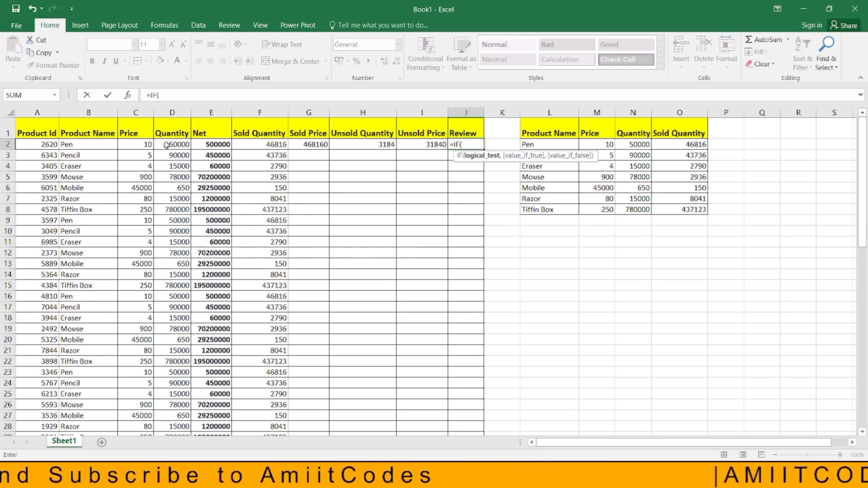
pyautogui.click(172, 144)
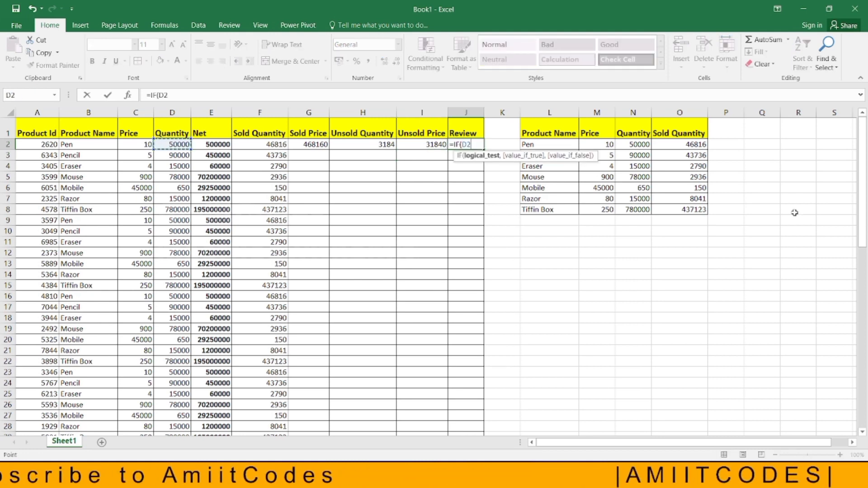
pyautogui.write('/4')
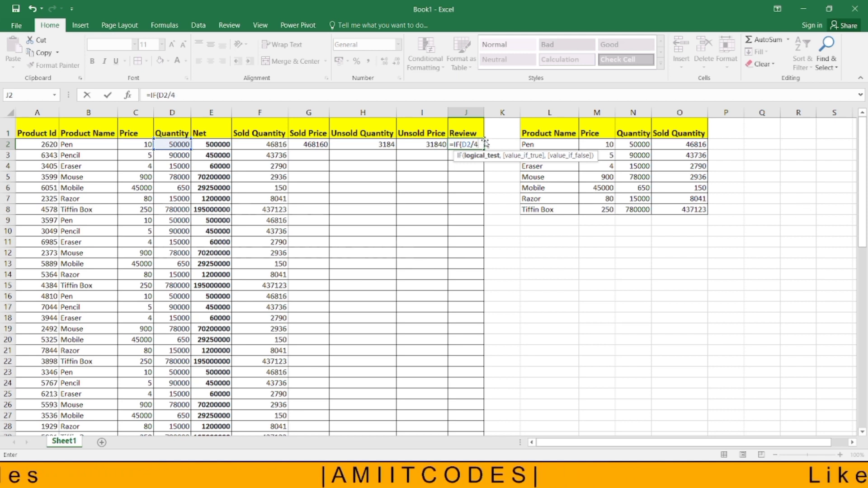
pyautogui.write('<')
pyautogui.click(257, 144)
pyautogui.write(',"Goo')
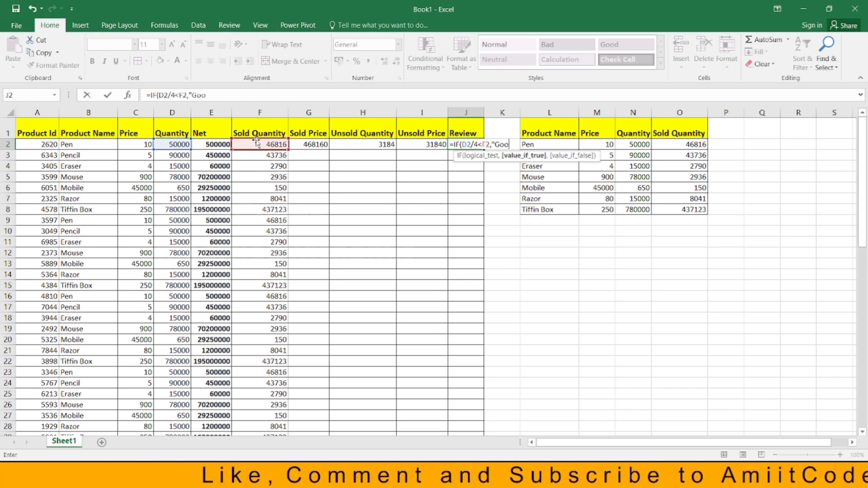
pyautogui.write('d",')
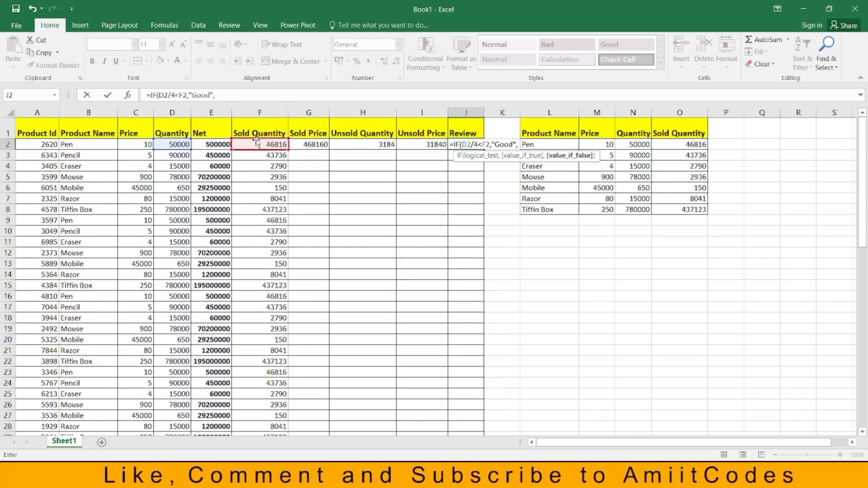
pyautogui.write('Bad')
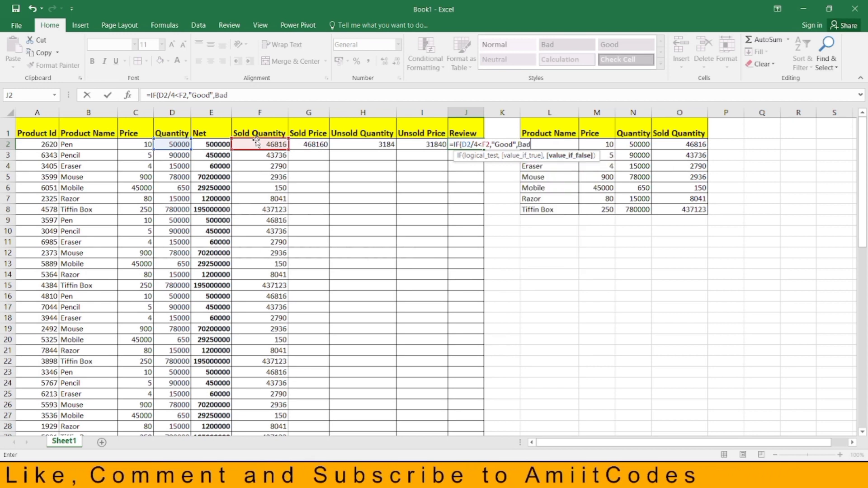
pyautogui.press('Return')
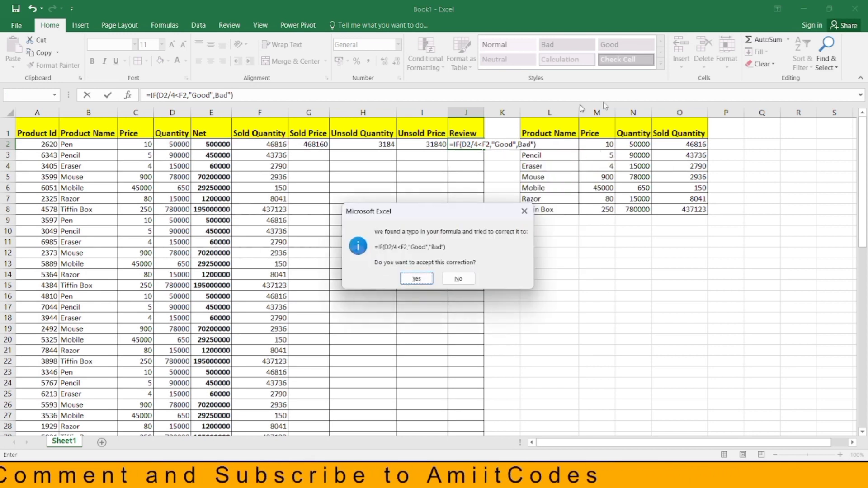
pyautogui.press('Return')
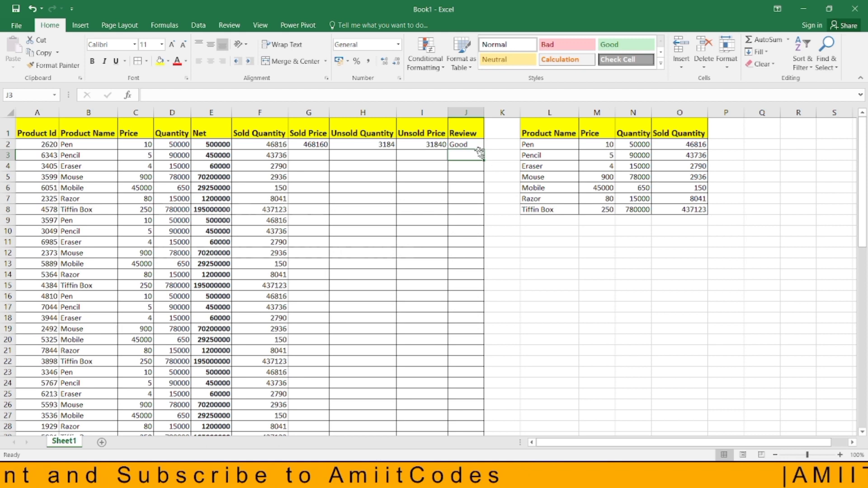
# Copy the G2:J2 formulas from Sold Price through Review down to every product row
pyautogui.moveTo(317, 143); pyautogui.dragTo(476, 145)
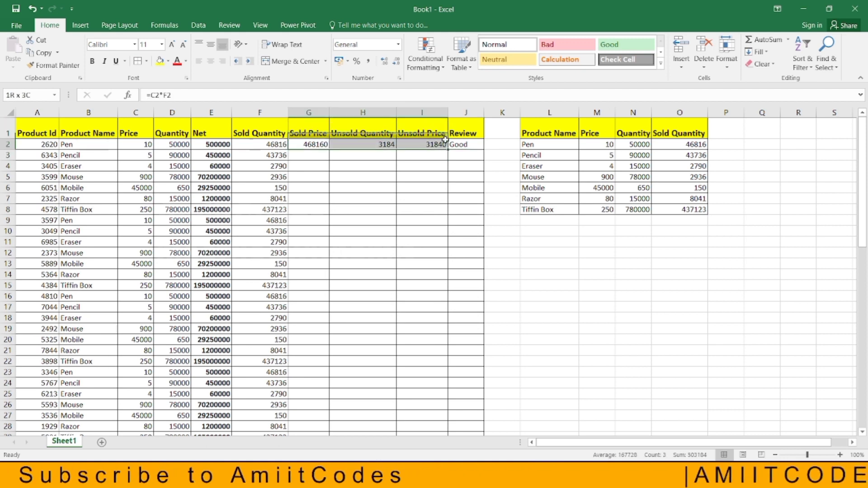
pyautogui.doubleClick(484, 149)
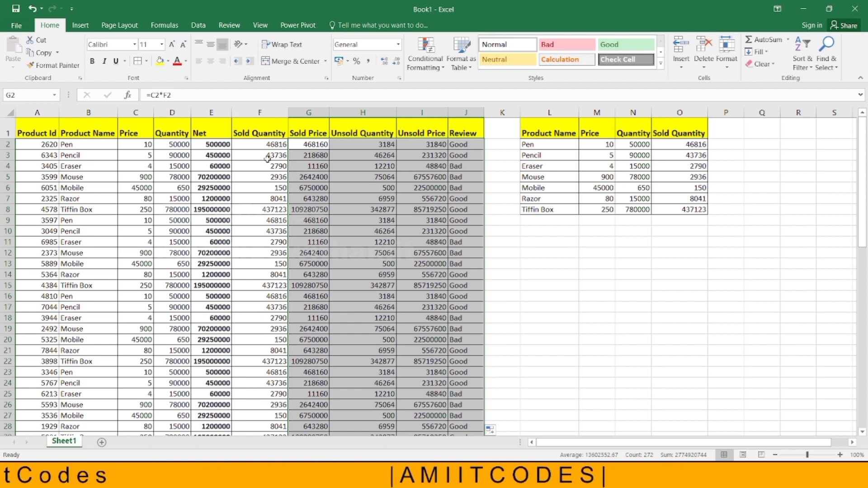
pyautogui.click(295, 147)
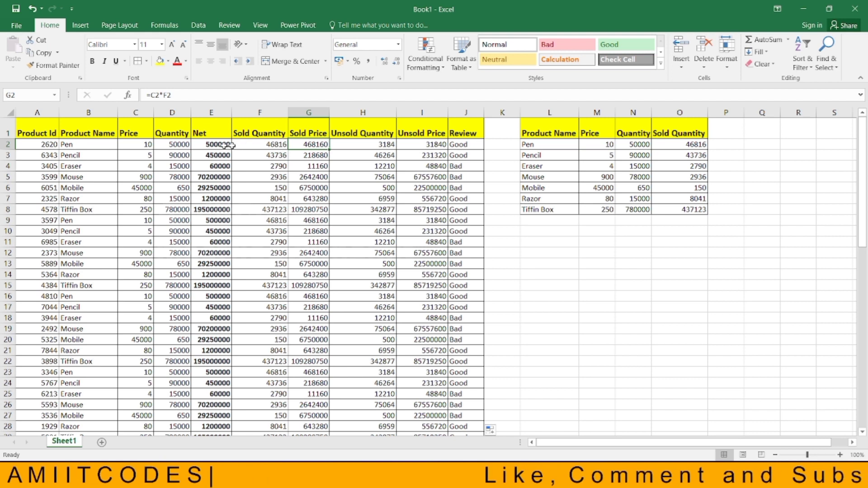
pyautogui.click(258, 147)
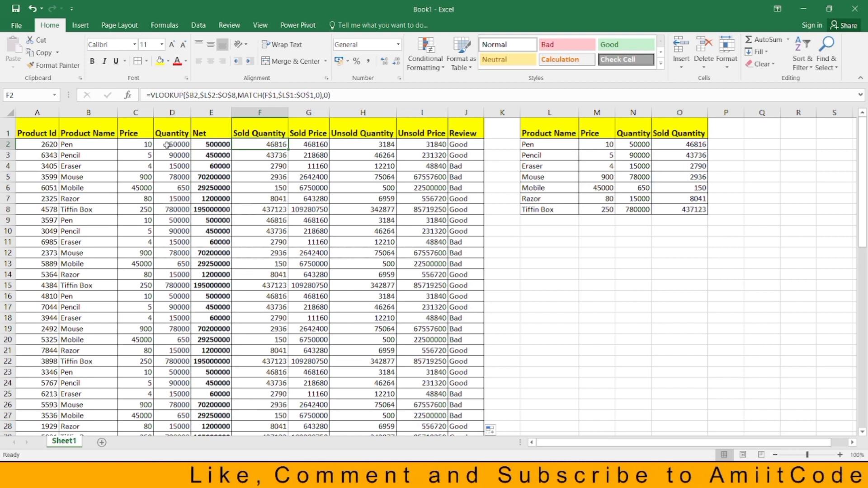
pyautogui.click(167, 145)
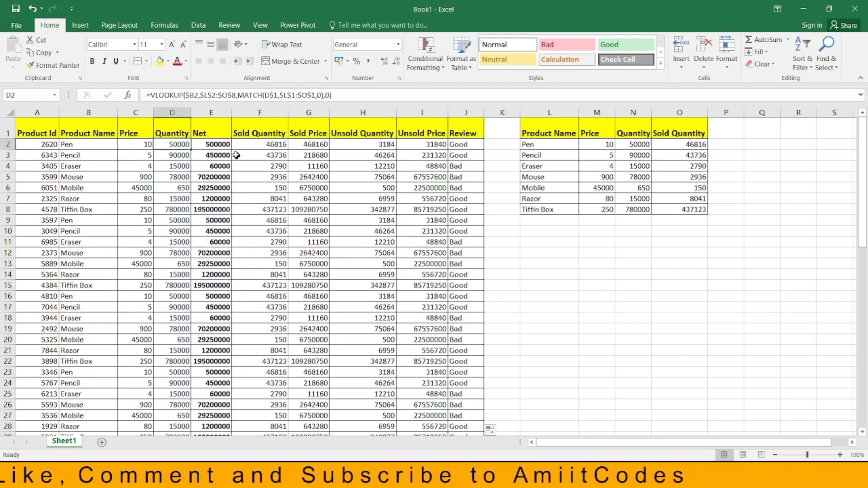
pyautogui.click(226, 145)
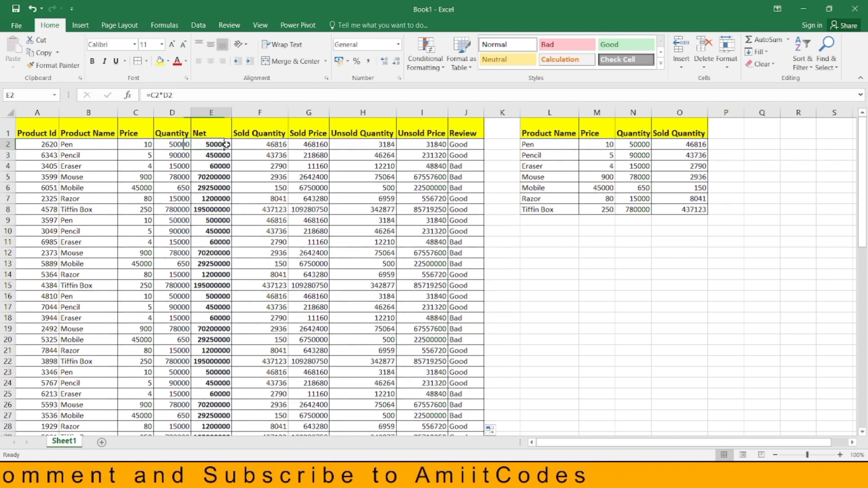
pyautogui.click(169, 144)
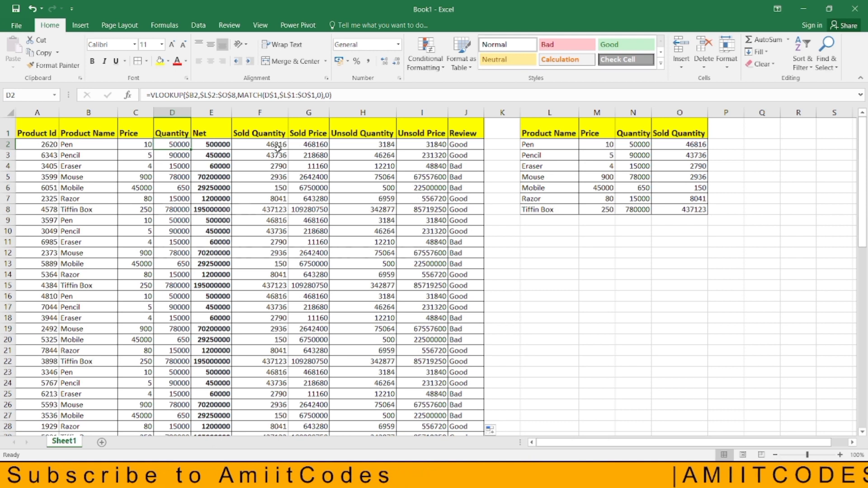
pyautogui.click(279, 145)
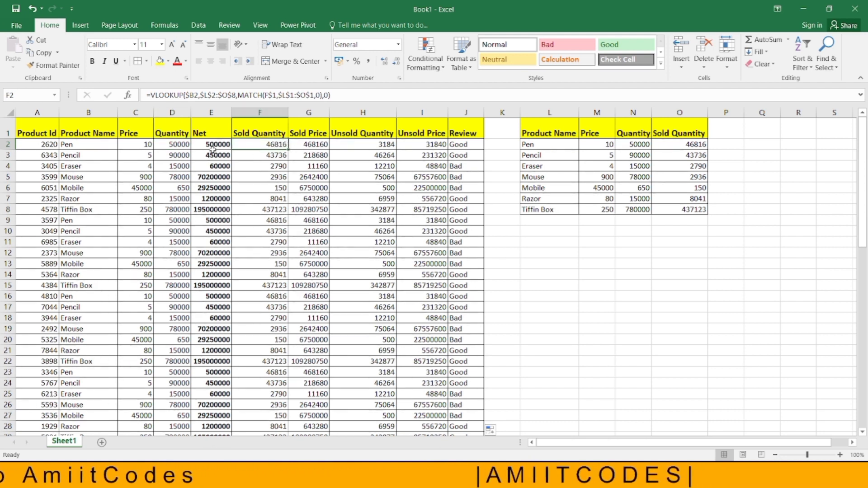
pyautogui.click(149, 145)
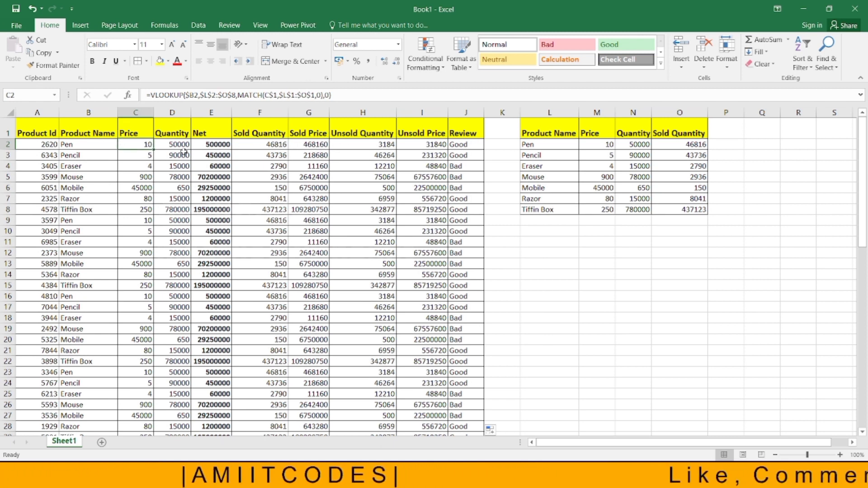
pyautogui.click(172, 145)
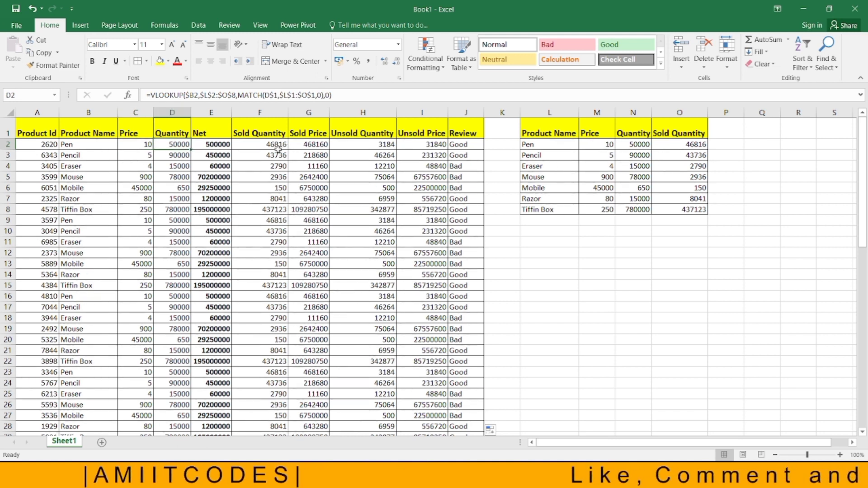
pyautogui.moveTo(278, 155); pyautogui.dragTo(278, 145)
pyautogui.click(264, 147)
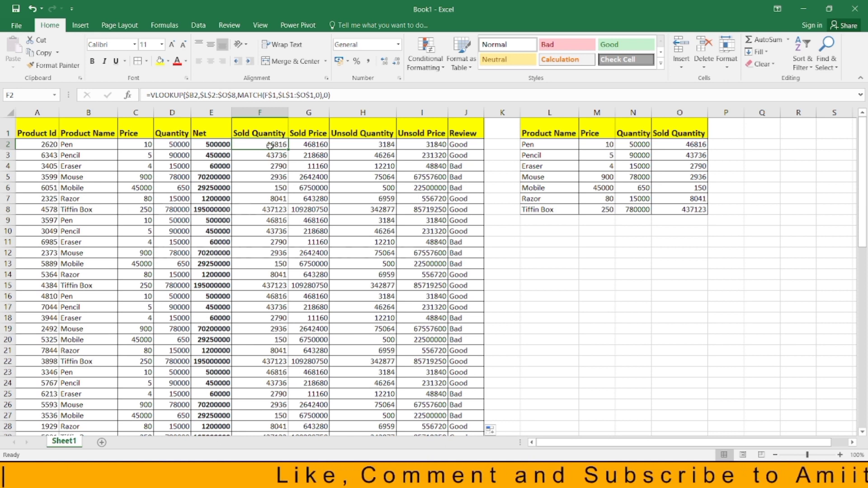
pyautogui.click(356, 144)
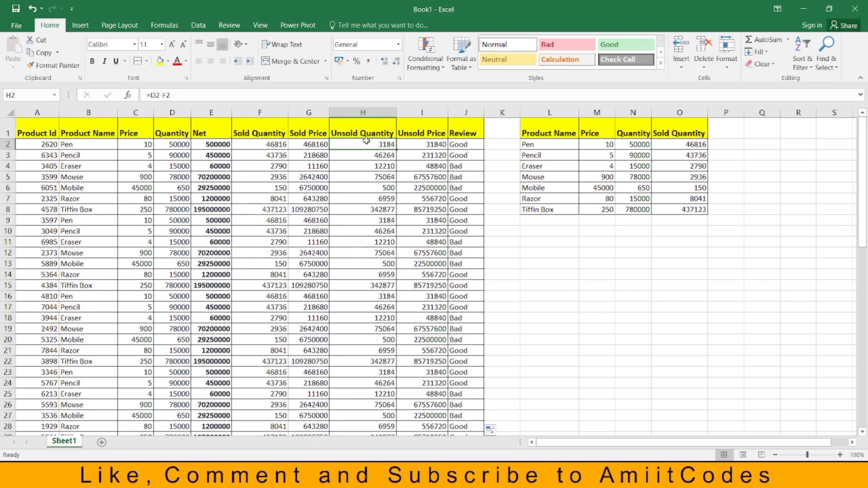
pyautogui.click(429, 145)
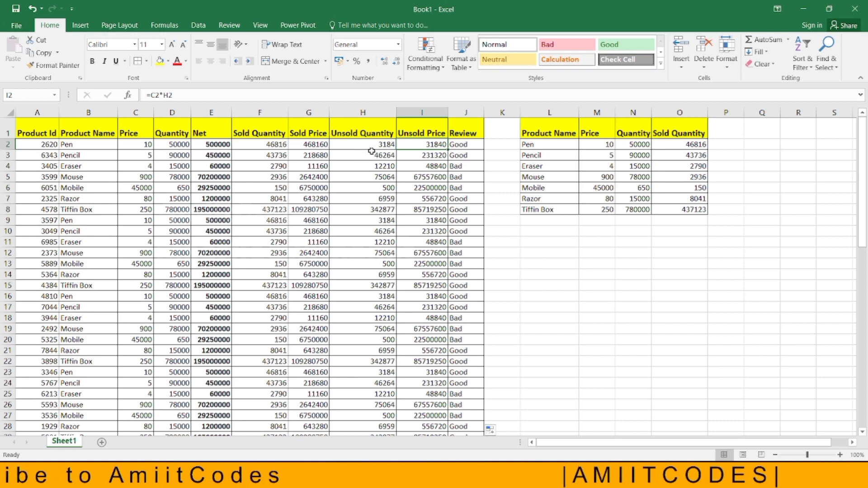
pyautogui.click(148, 144)
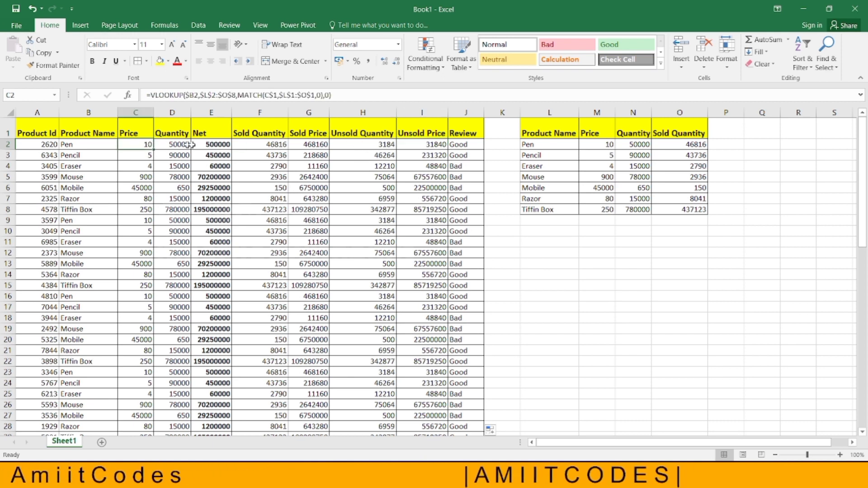
pyautogui.click(380, 142)
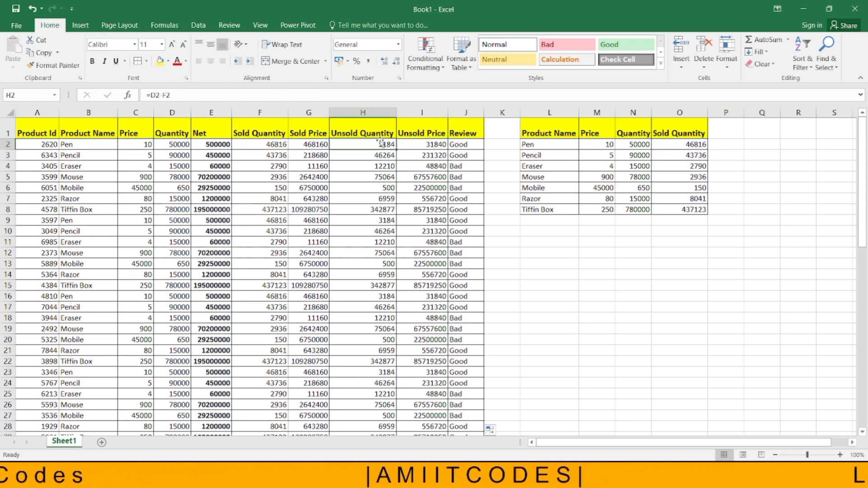
pyautogui.click(416, 143)
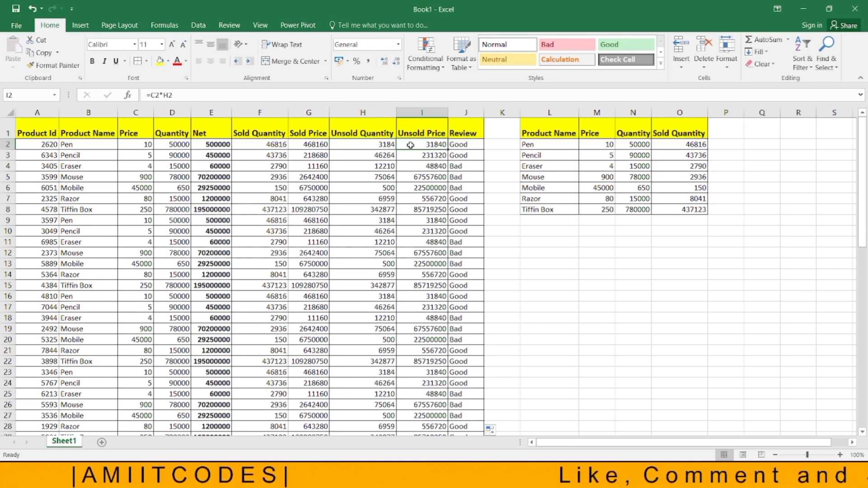
pyautogui.moveTo(454, 144); pyautogui.dragTo(457, 154)
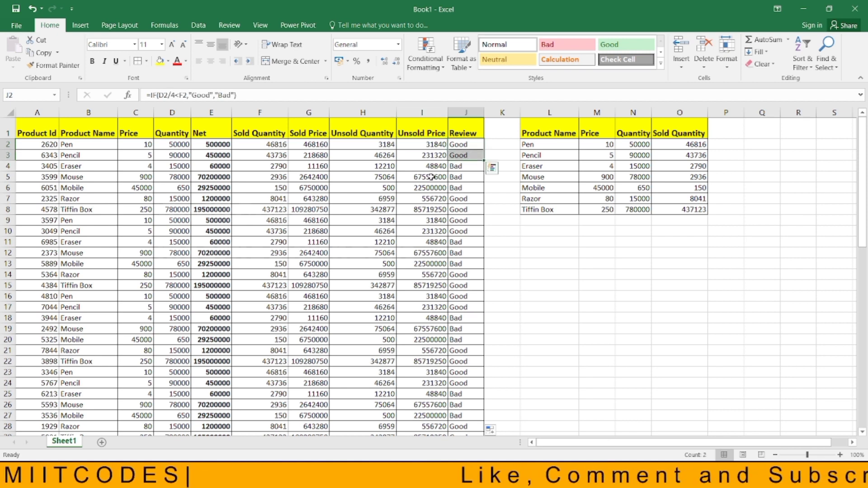
pyautogui.click(457, 154)
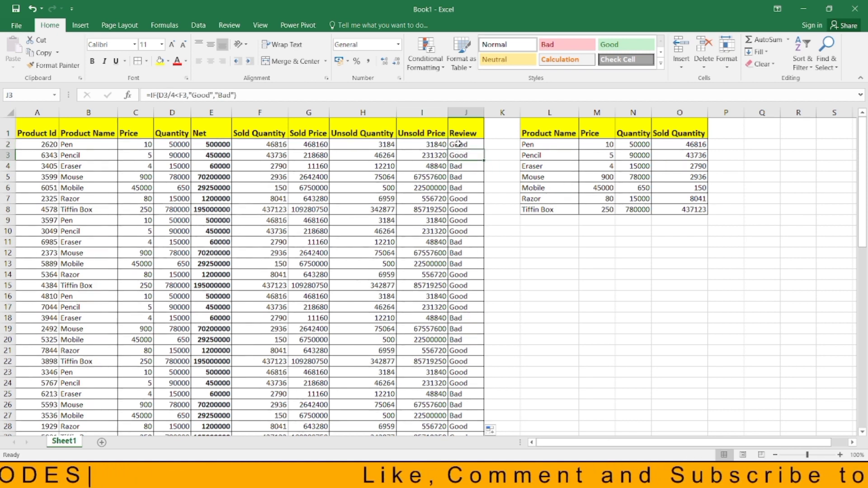
pyautogui.click(458, 144)
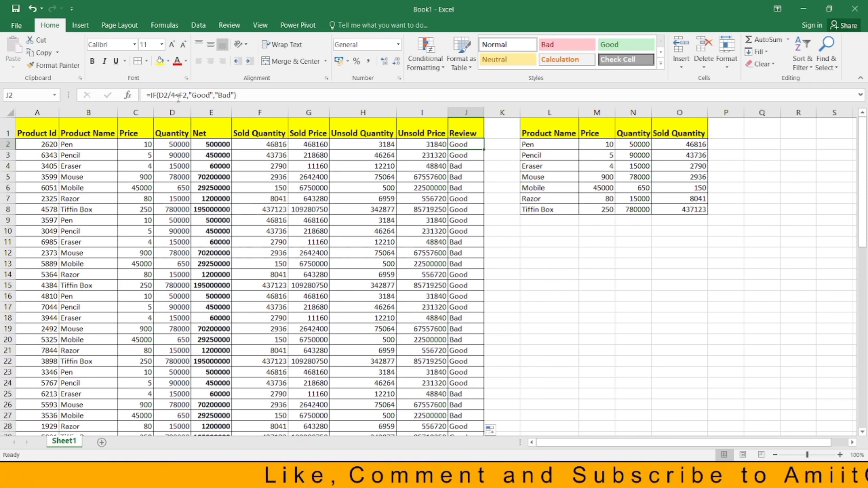
pyautogui.click(178, 143)
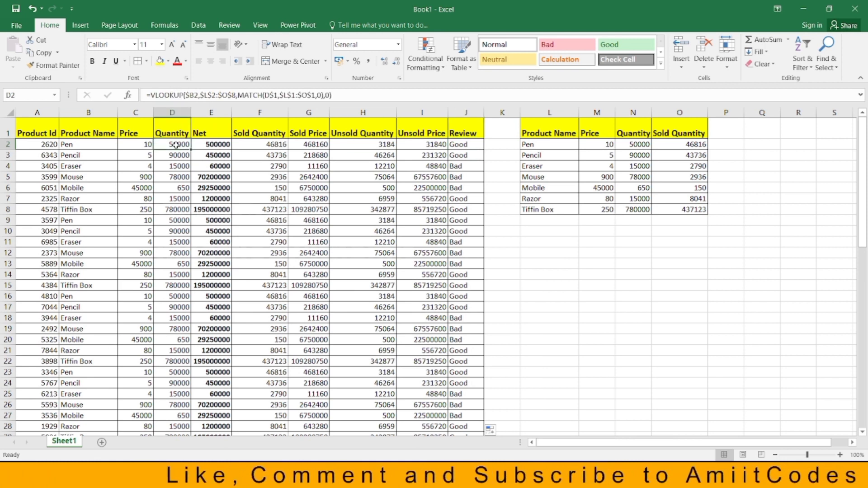
pyautogui.click(452, 145)
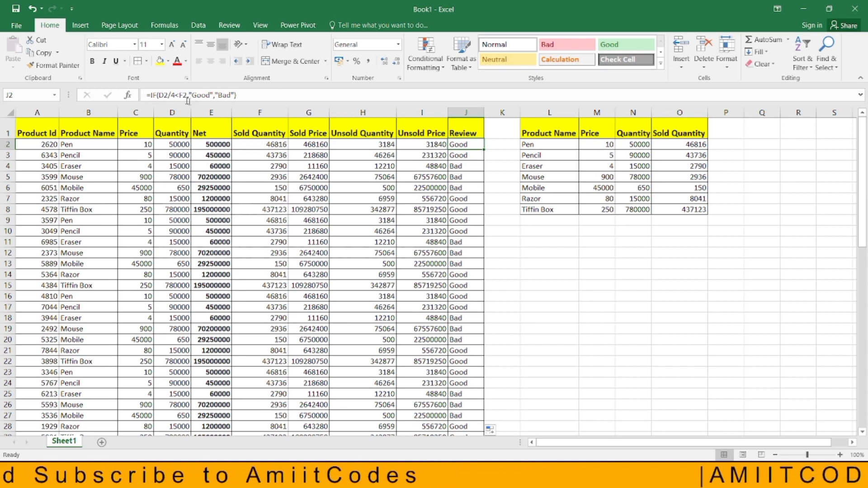
pyautogui.hotkey('ctrl', 'z')
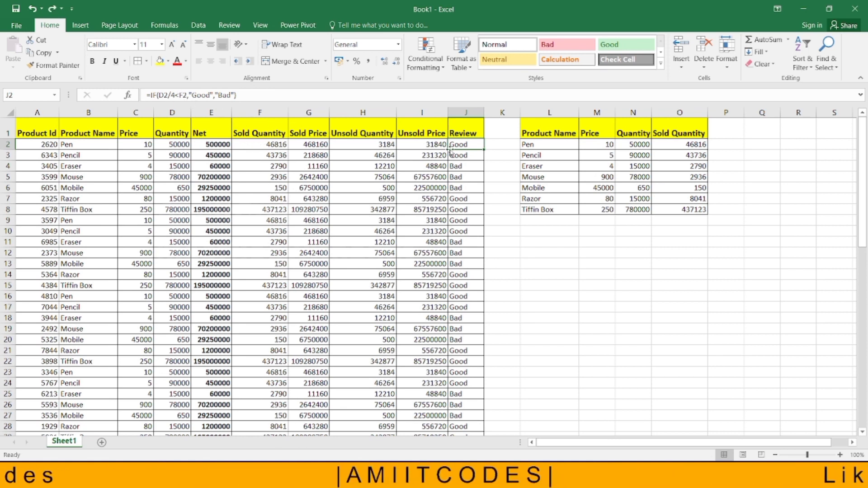
pyautogui.moveTo(463, 144); pyautogui.dragTo(472, 213)
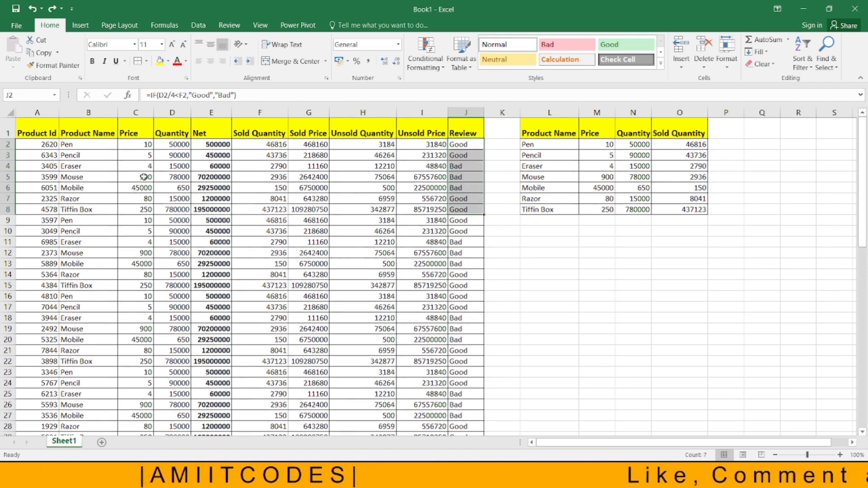
# Type the closing message 'Thanks For Watching' into a blank cell below the lookup table
pyautogui.scroll(2, 150, 170)
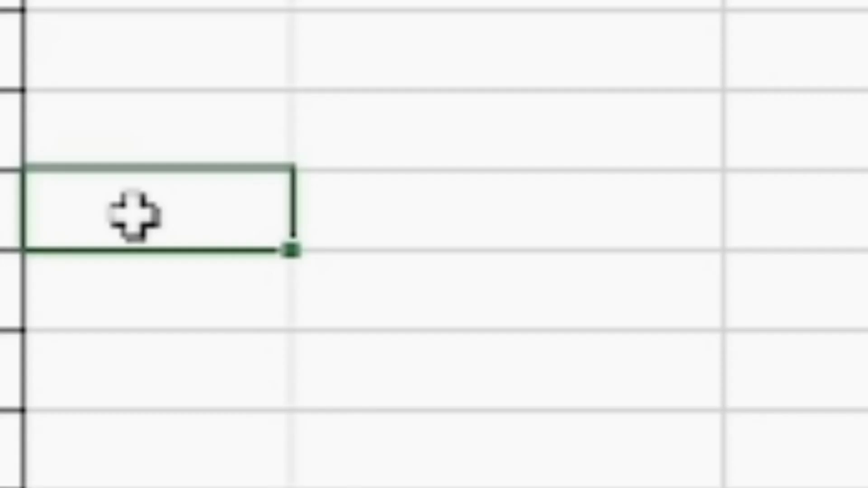
pyautogui.write('Thanks F')
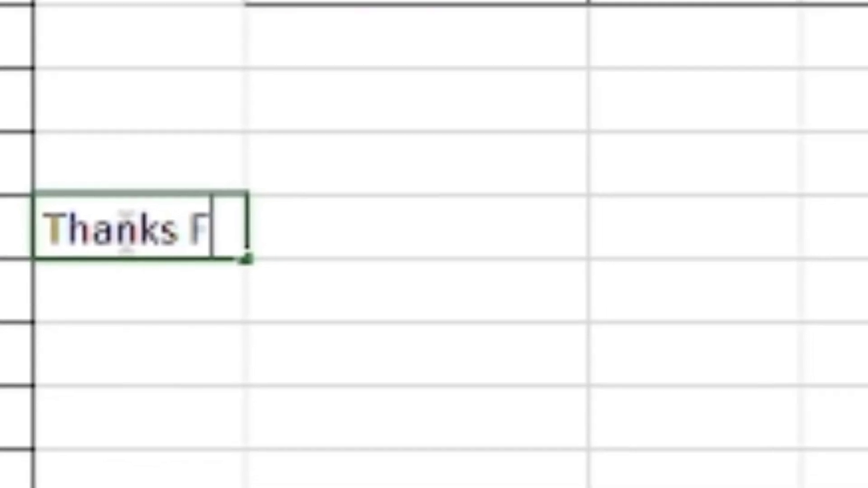
pyautogui.write('orW')
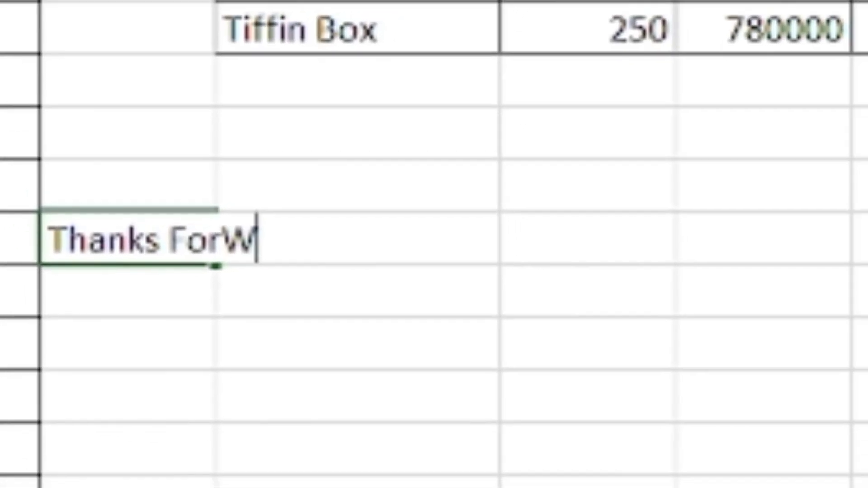
pyautogui.press('BackSpace')
pyautogui.write(' Wat')
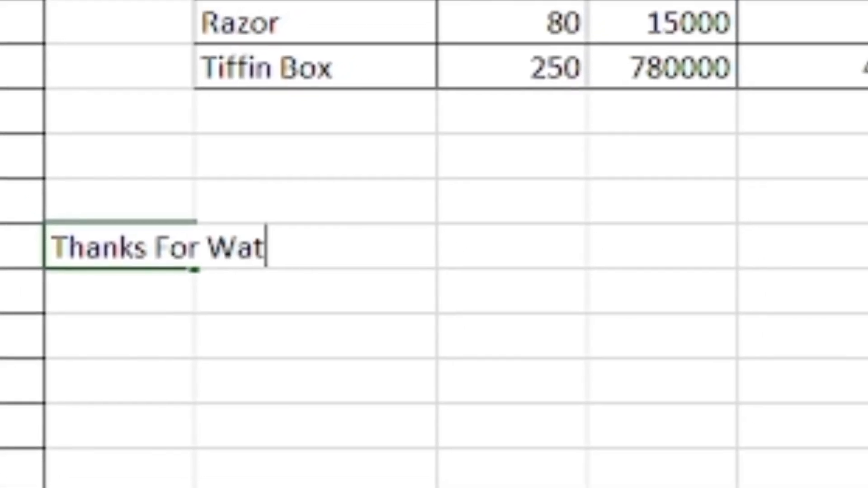
pyautogui.write('ching')
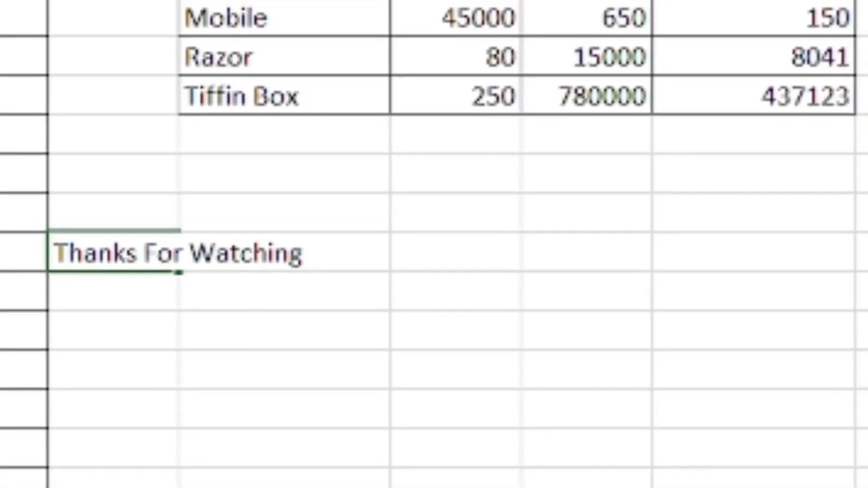